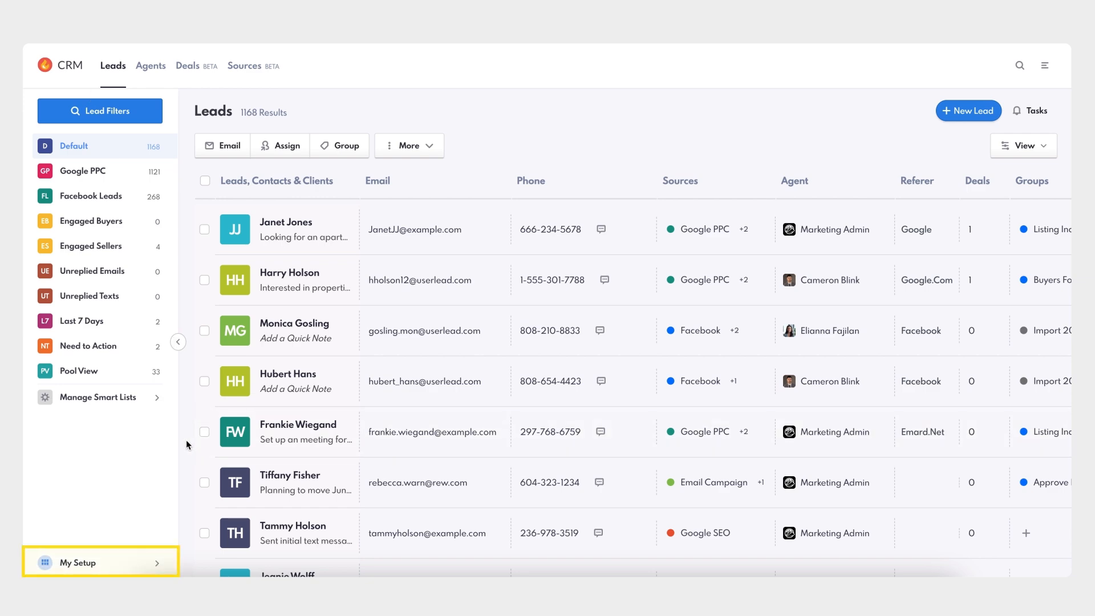
# Open the Action Plans setup and start a new action plan.
pyautogui.click(81, 564)
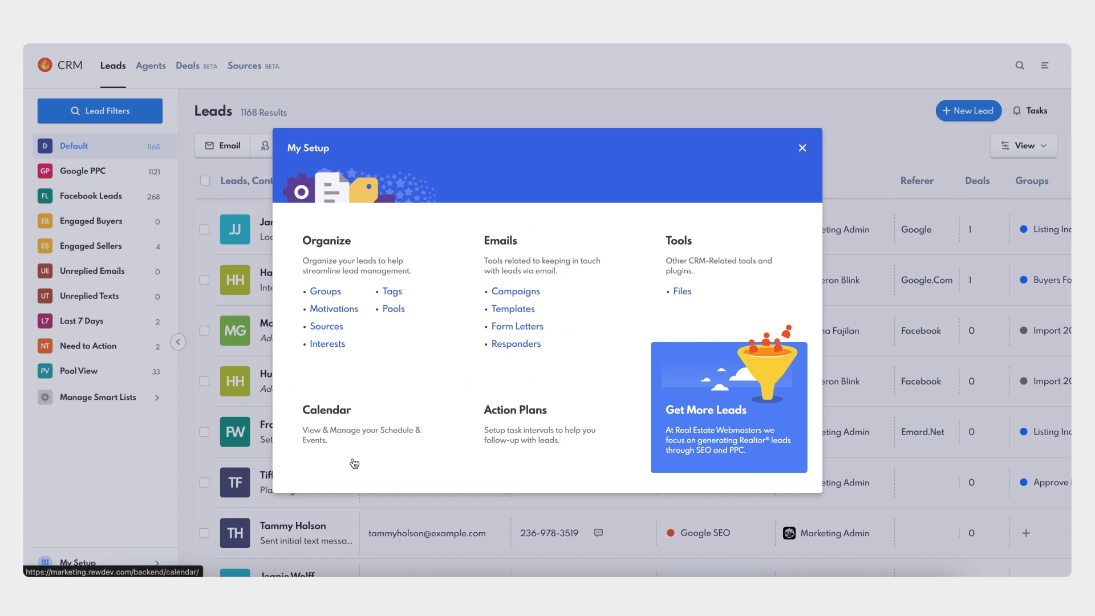
pyautogui.click(514, 412)
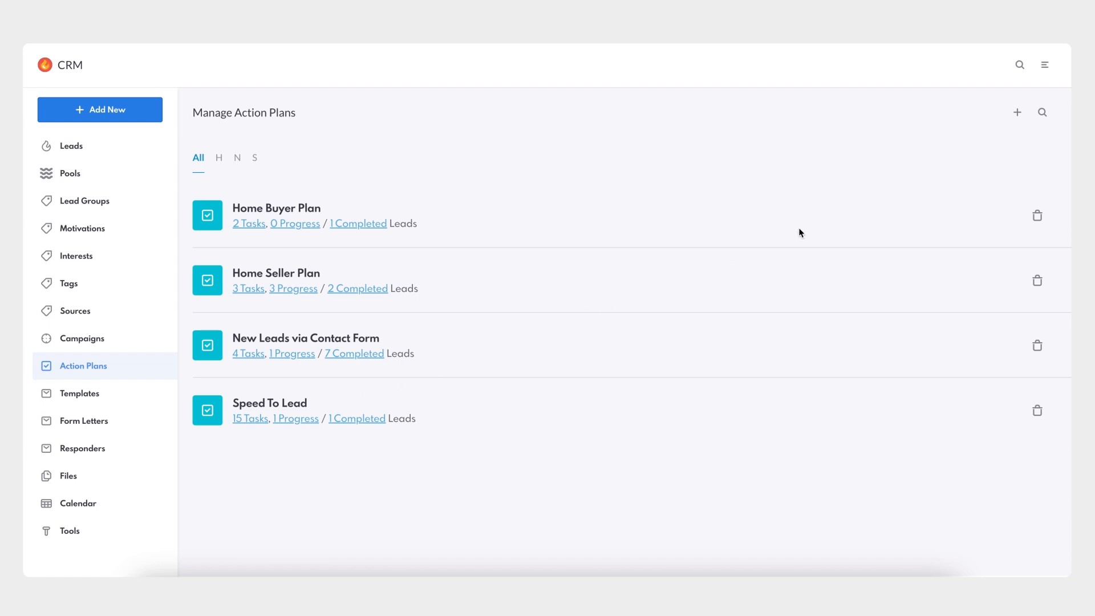
pyautogui.click(1018, 113)
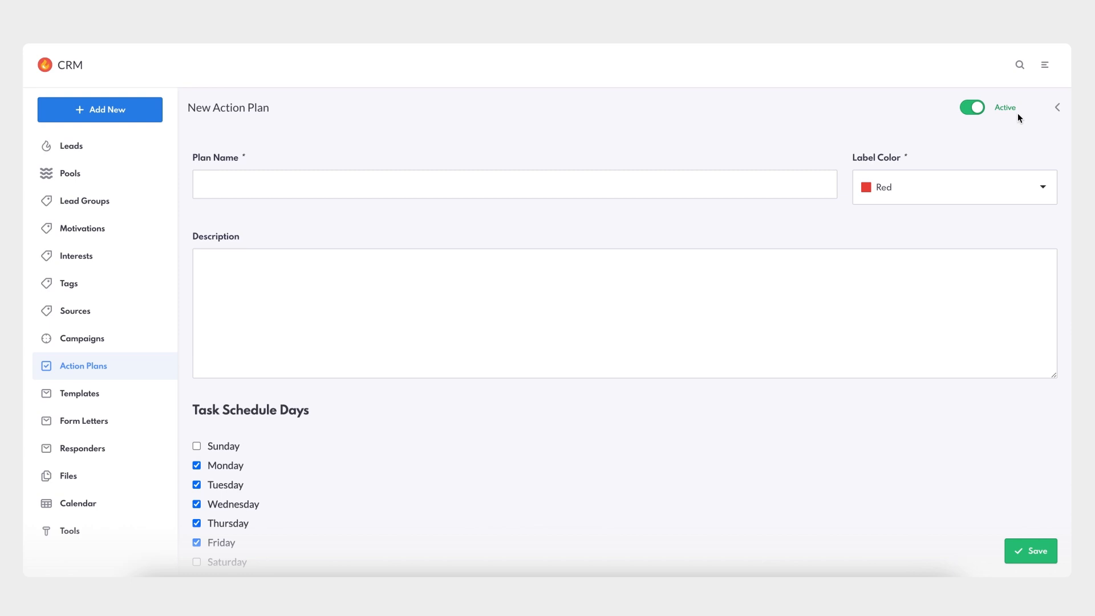
# Name the plan "First Contact - Automation", set its label color to Azure, and describe it as "Automated action plan for new leads.".
pyautogui.click(401, 193)
pyautogui.write('First Contact - Automation')
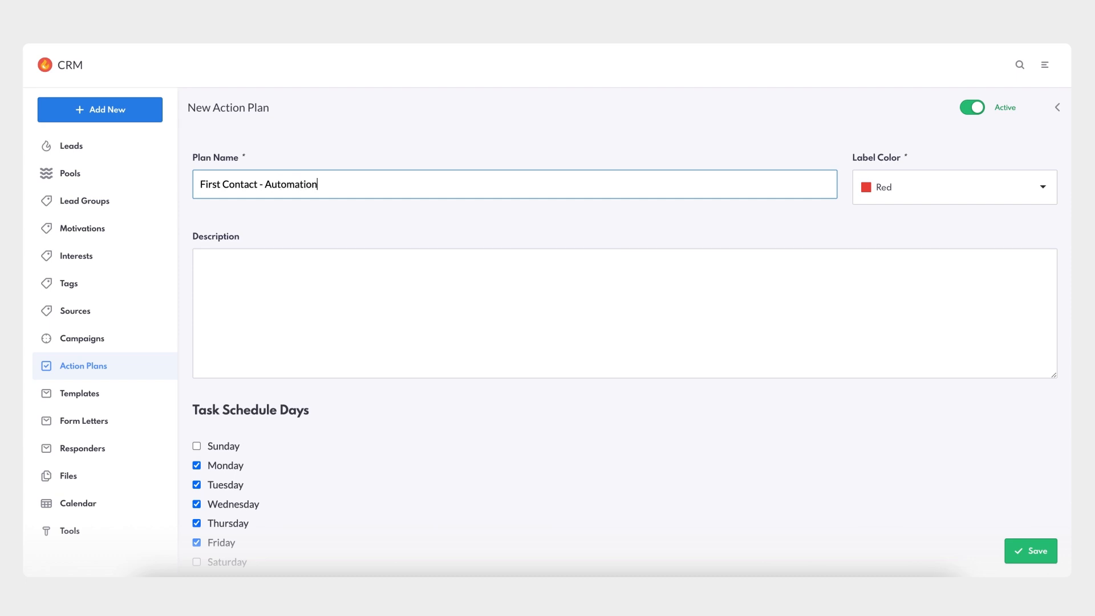
pyautogui.click(878, 189)
pyautogui.scroll(-2, 895, 287)
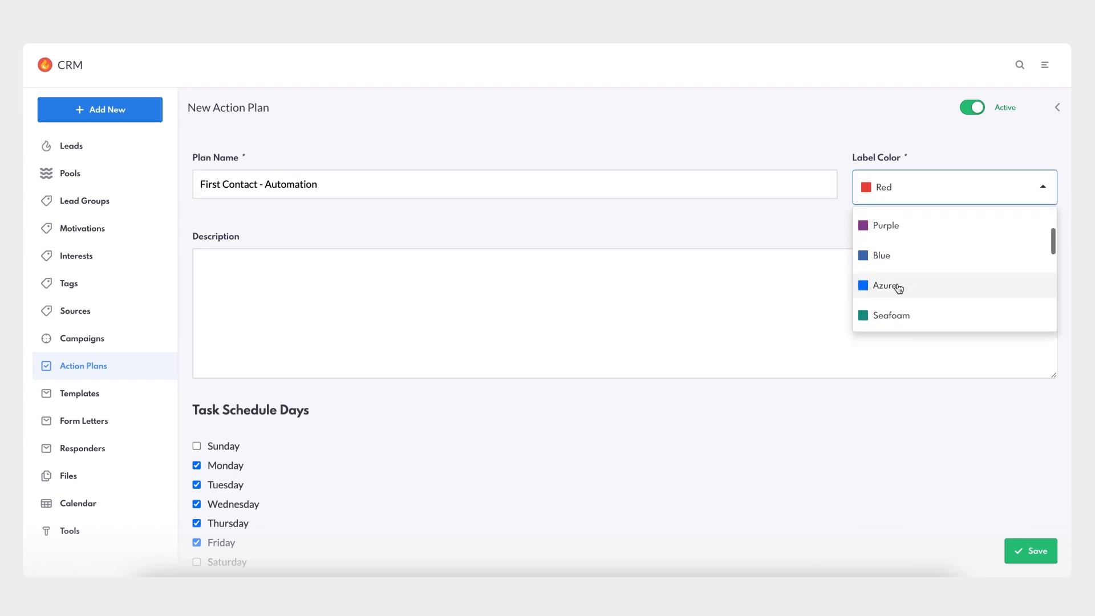
pyautogui.click(893, 285)
pyautogui.click(405, 284)
pyautogui.write('Automated action plan for new leads.')
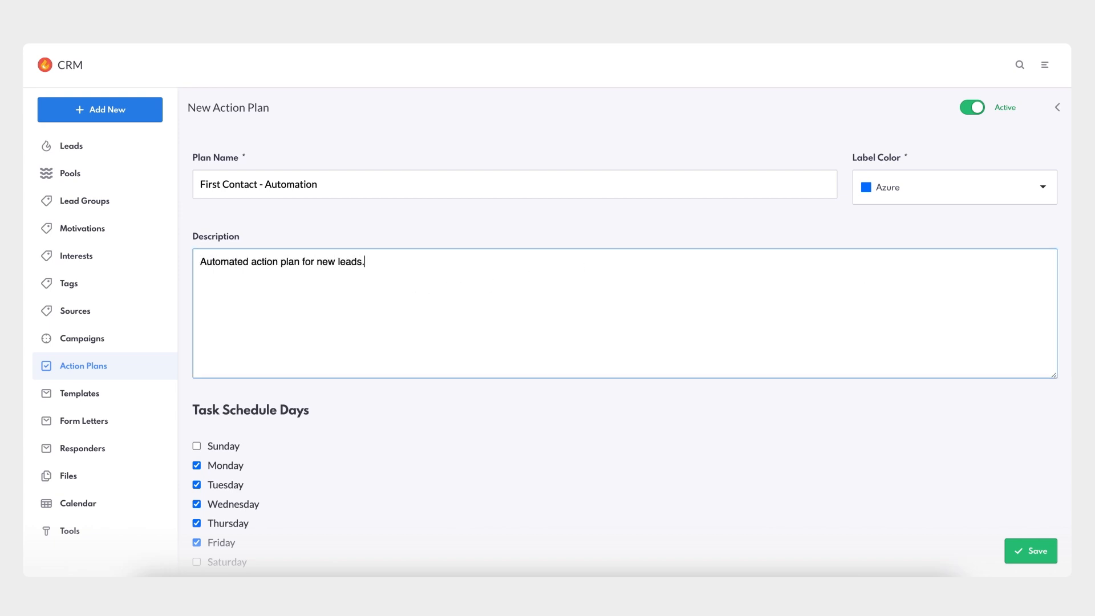
pyautogui.click(395, 396)
# Set the plan to auto-assign on submission of the Contact Form and the Registration Form.
pyautogui.scroll(-3, 395, 396)
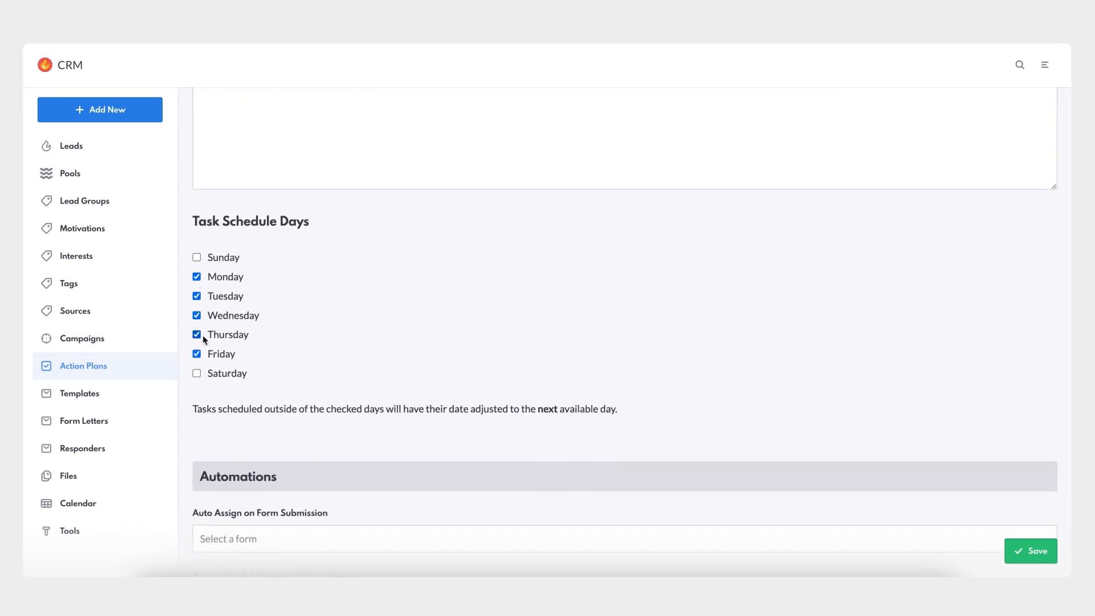
pyautogui.scroll(-2, 268, 373)
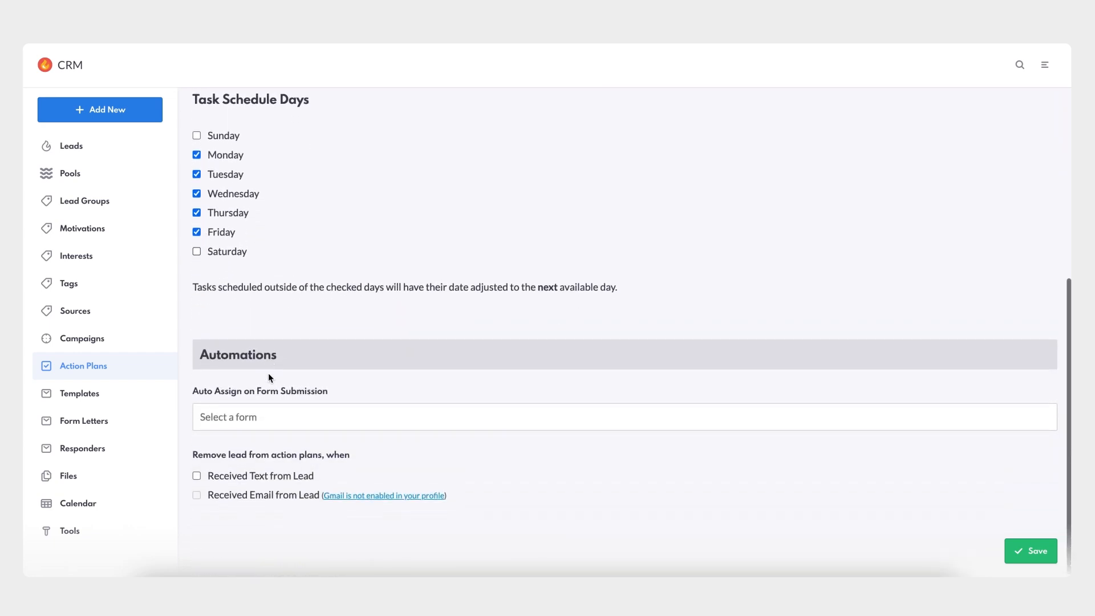
pyautogui.click(270, 422)
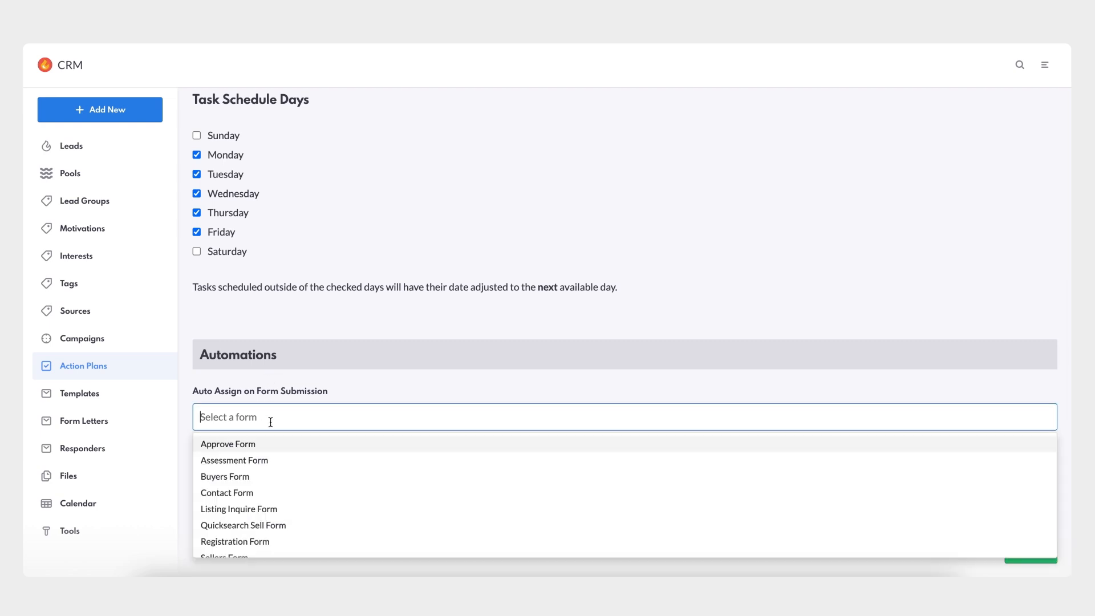
pyautogui.click(271, 496)
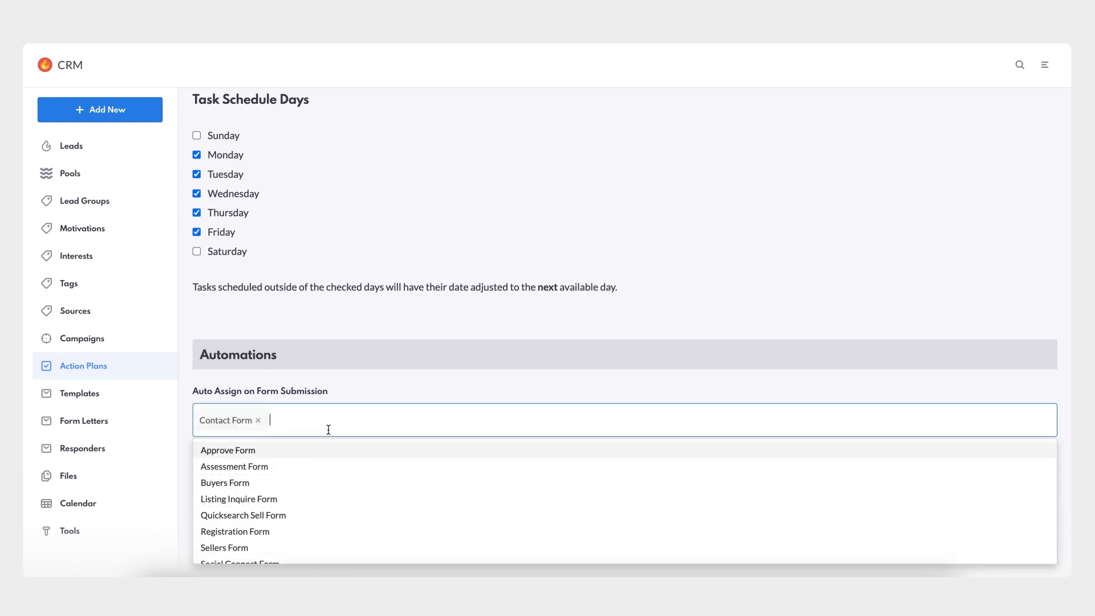
pyautogui.click(320, 531)
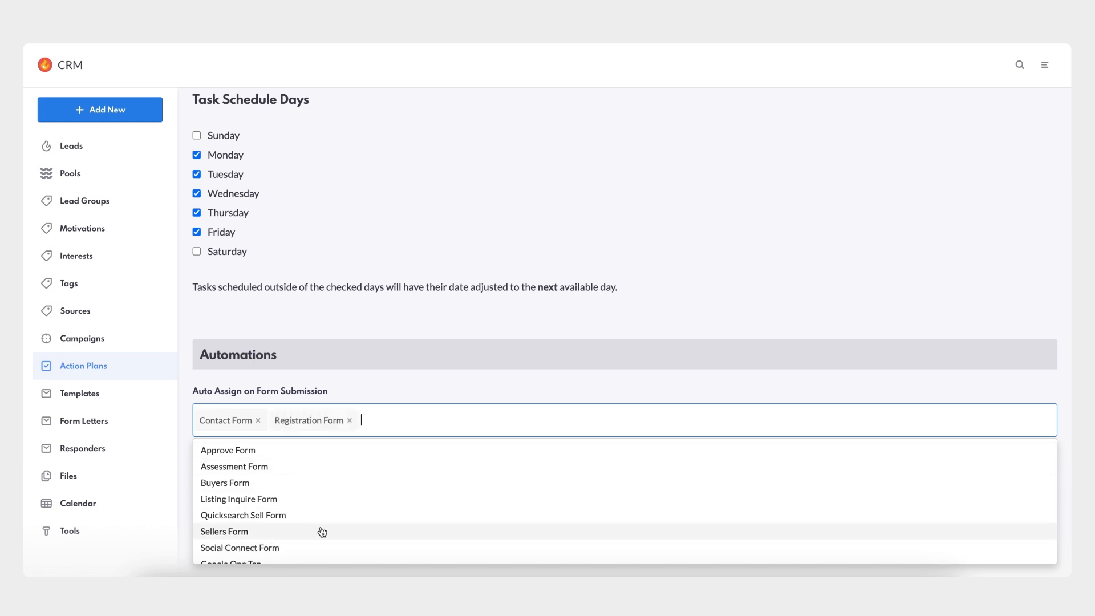
pyautogui.click(445, 400)
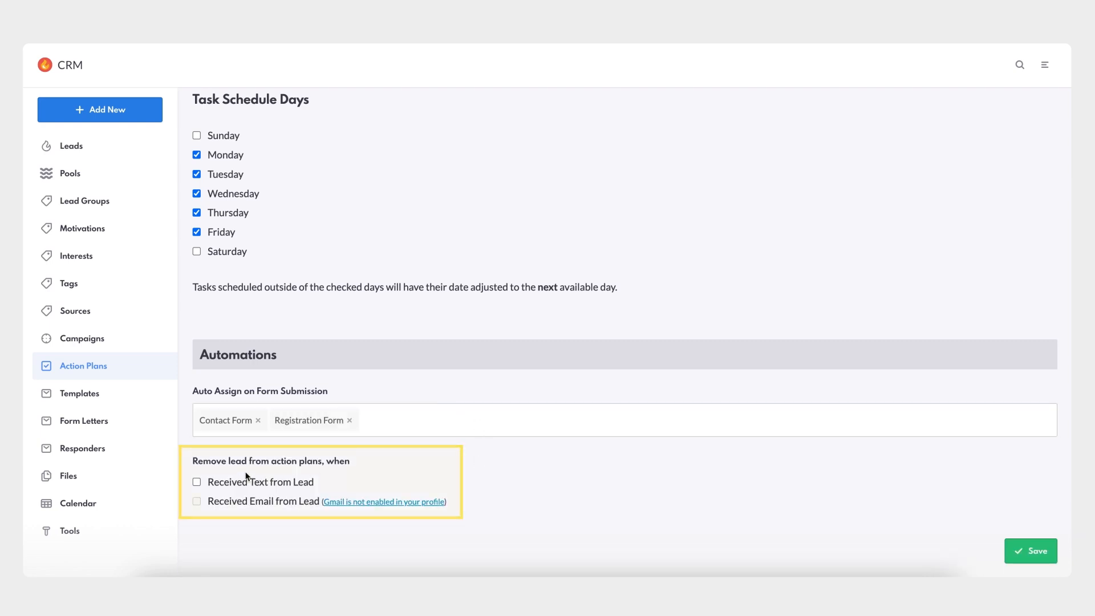
# Enable removing leads from action plans when a text is received from the lead, and save the plan.
pyautogui.click(197, 482)
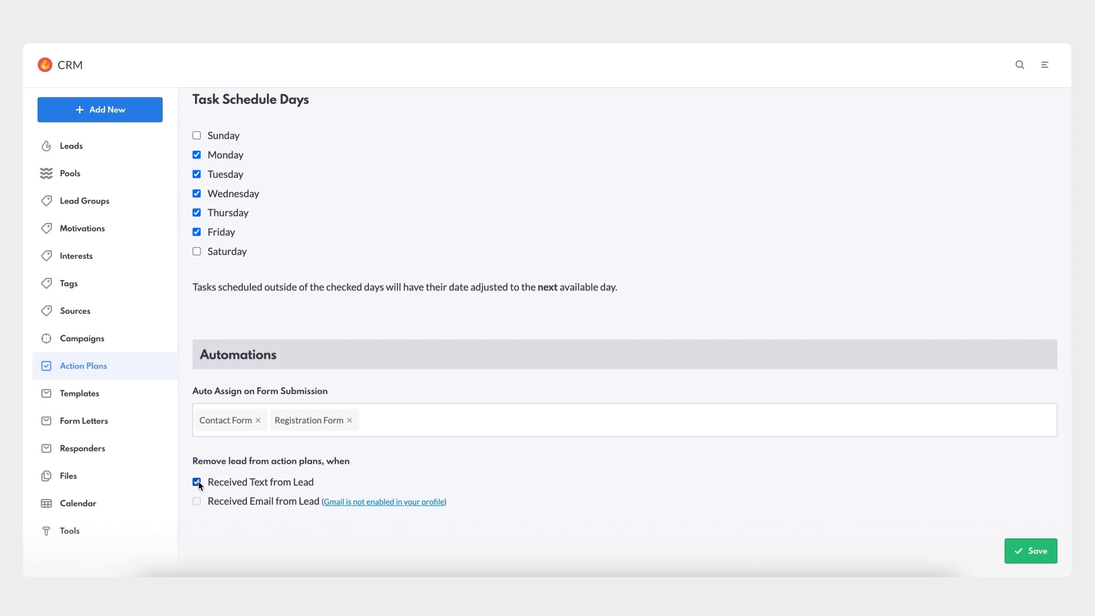
pyautogui.click(1030, 552)
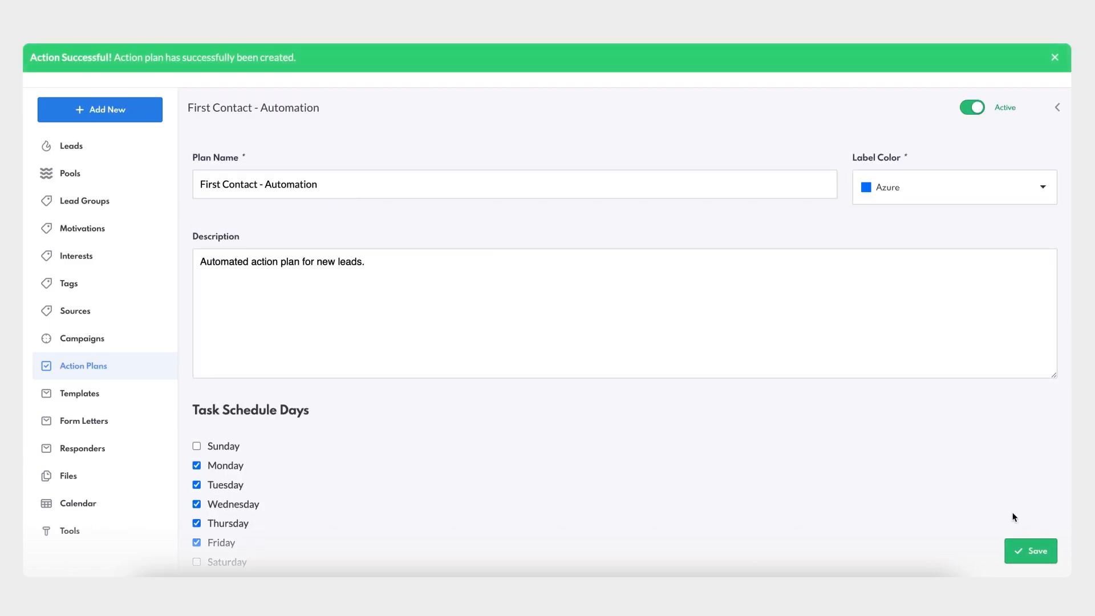
# Start a new Text task in the plan and name it "Intro Task".
pyautogui.scroll(-6, 1015, 517)
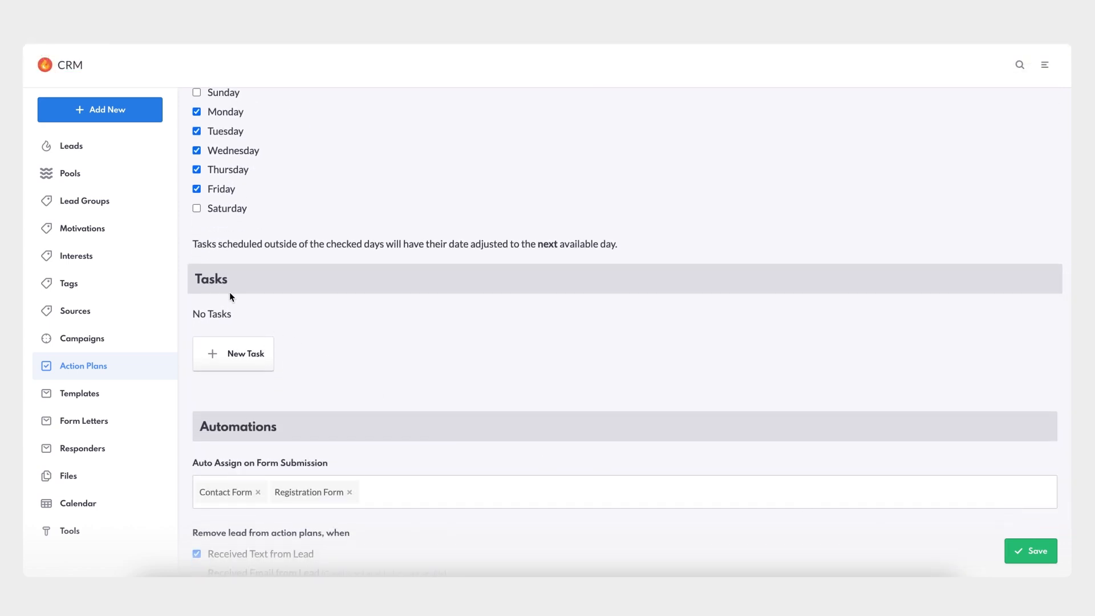
pyautogui.click(243, 360)
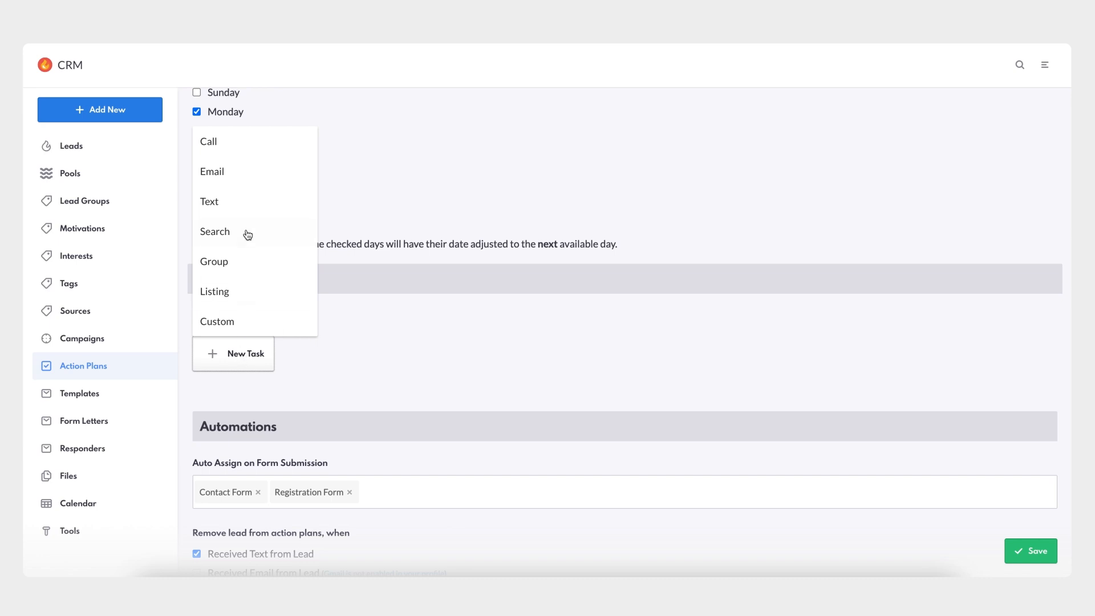
pyautogui.click(228, 204)
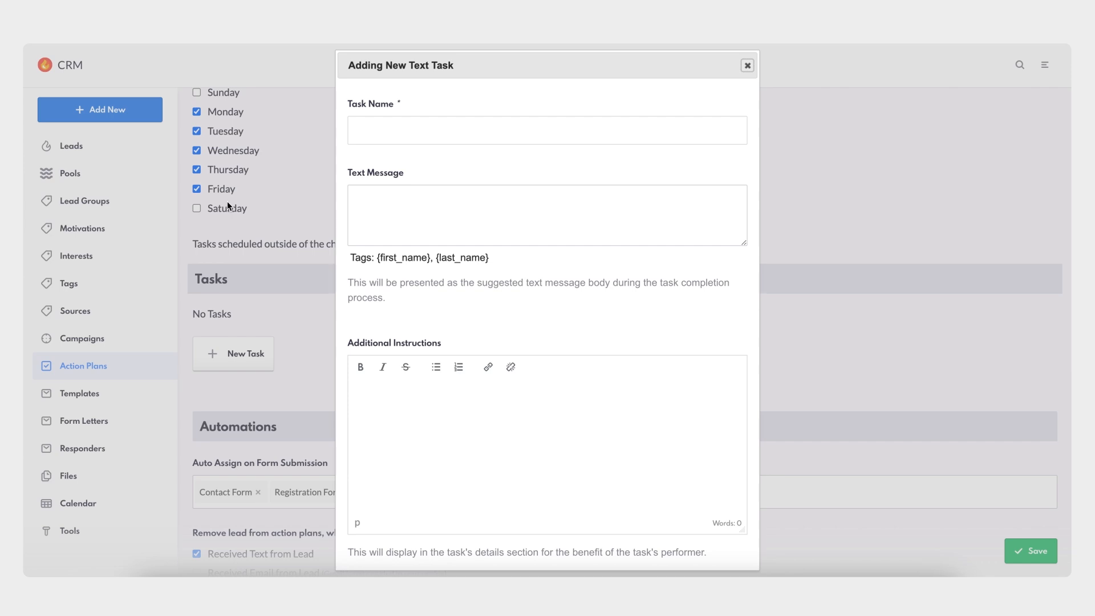
pyautogui.click(416, 132)
pyautogui.write('Intro Task')
# Set the text message to "Hi {first_name}, I got your registration from renaissancerealestate.com. Do you have any questions about the homes you're looking at?".
pyautogui.click(443, 213)
pyautogui.write('Hi')
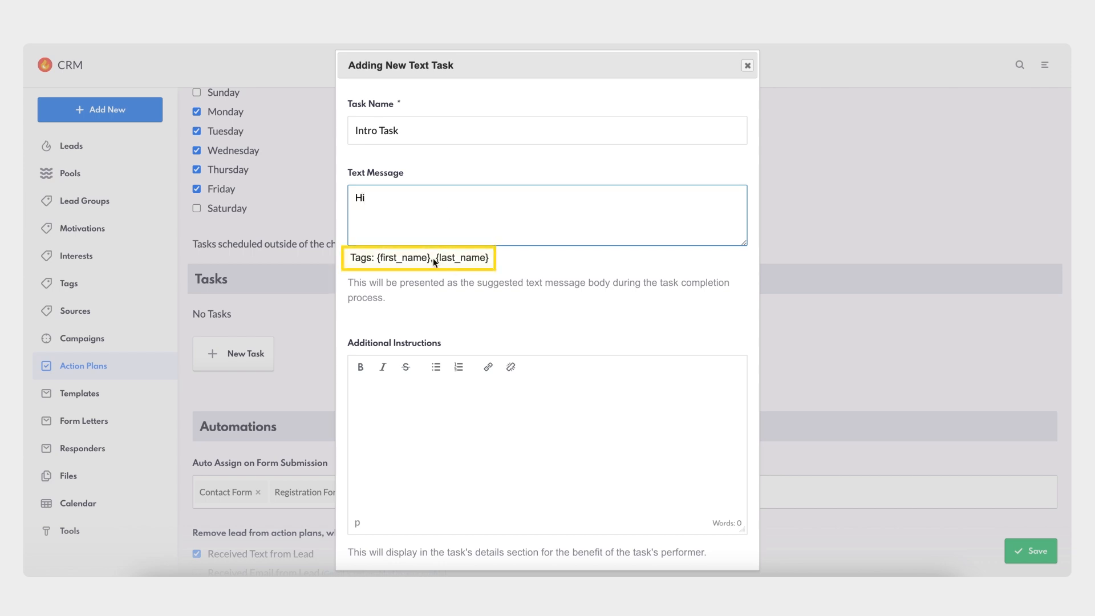
pyautogui.moveTo(432, 258); pyautogui.dragTo(381, 259)
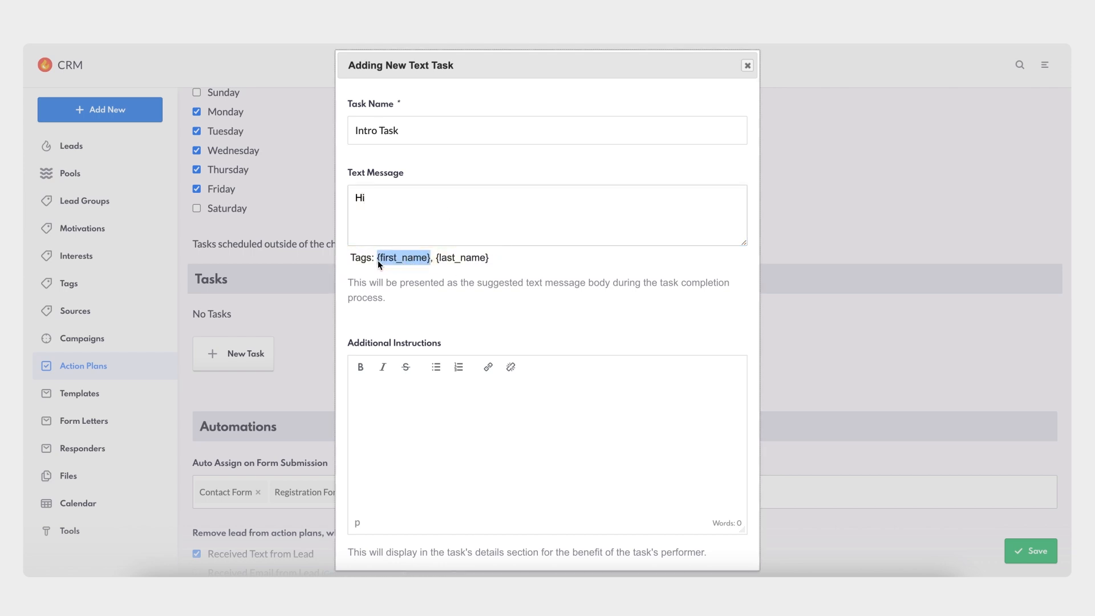
pyautogui.click(408, 222)
pyautogui.write('{first_name}')
pyautogui.write(', I got your registration from')
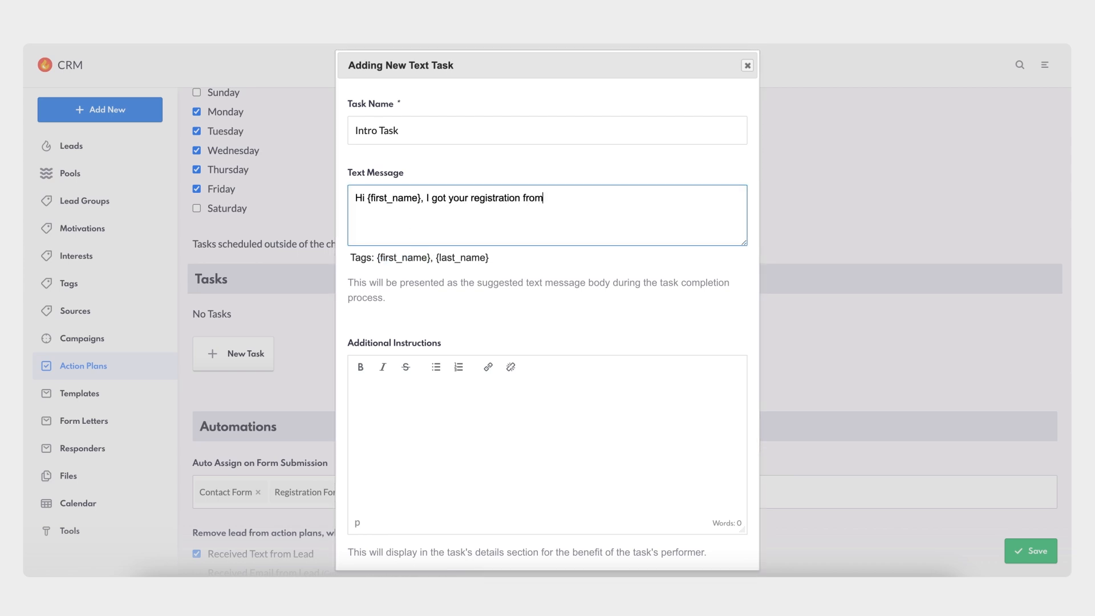
pyautogui.write(' renaissancerealestate.com. Do ')
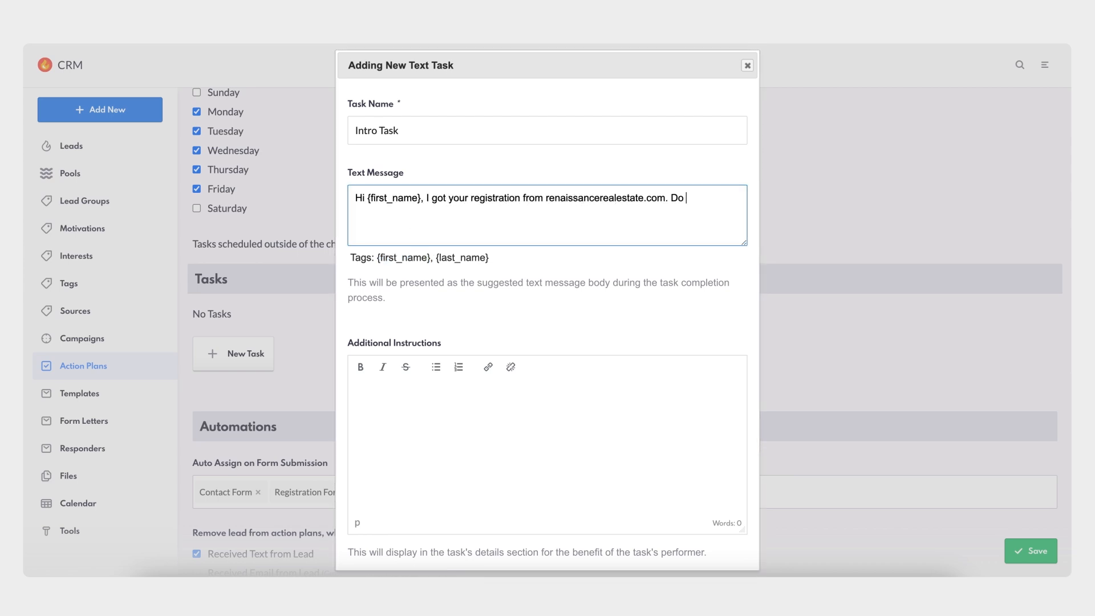
pyautogui.write('you have any questions about the homes you')
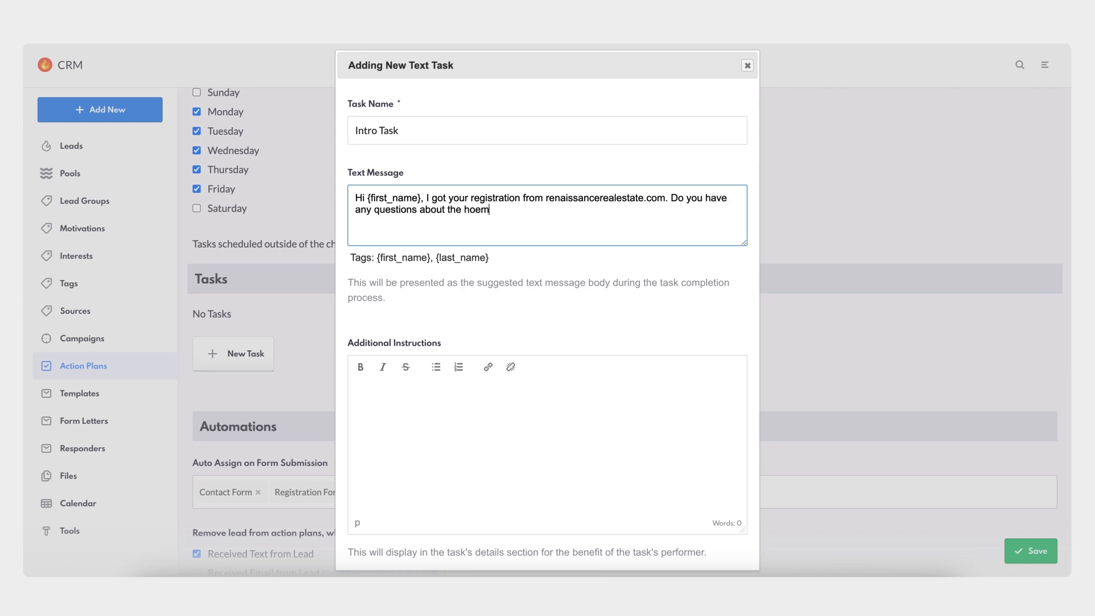
pyautogui.write("'re looking at?")
pyautogui.click(479, 299)
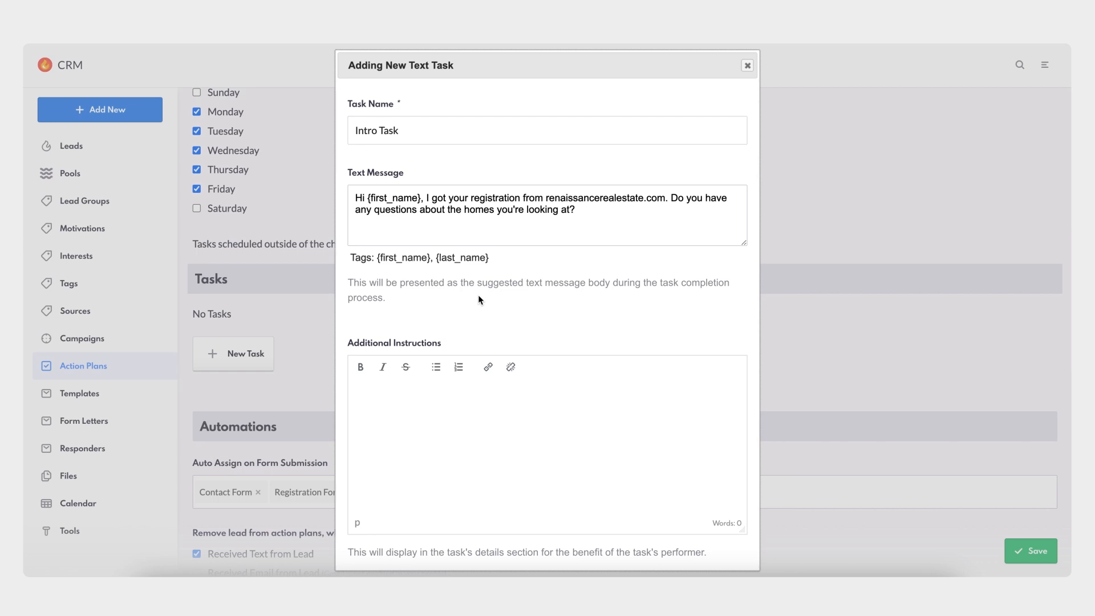
# Make the text task automated with a due time of 10:00 AM, and save it.
pyautogui.scroll(-4, 479, 299)
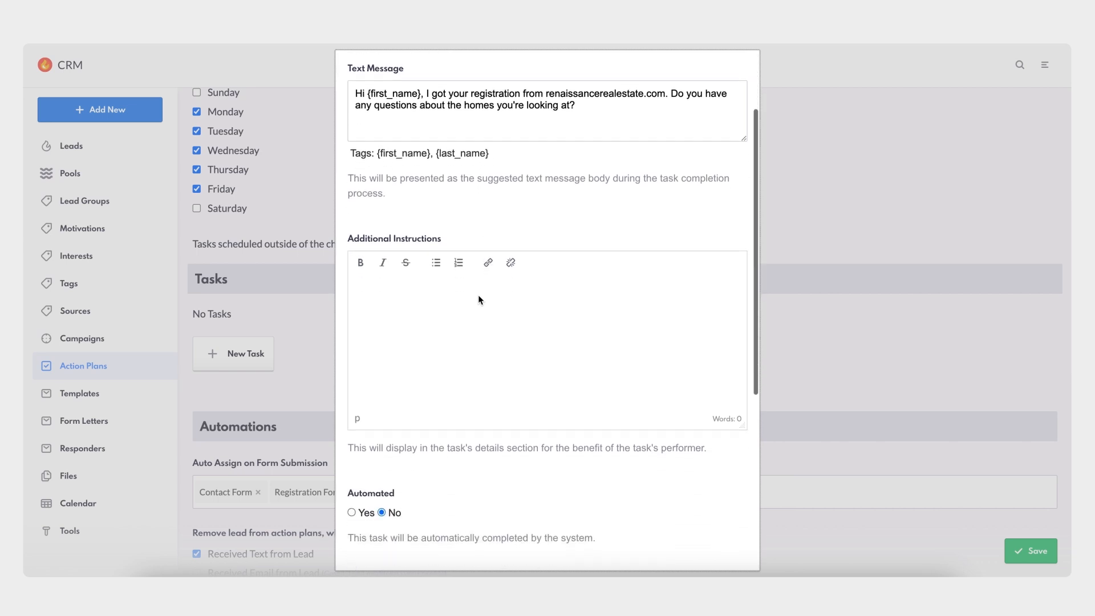
pyautogui.scroll(-3, 479, 296)
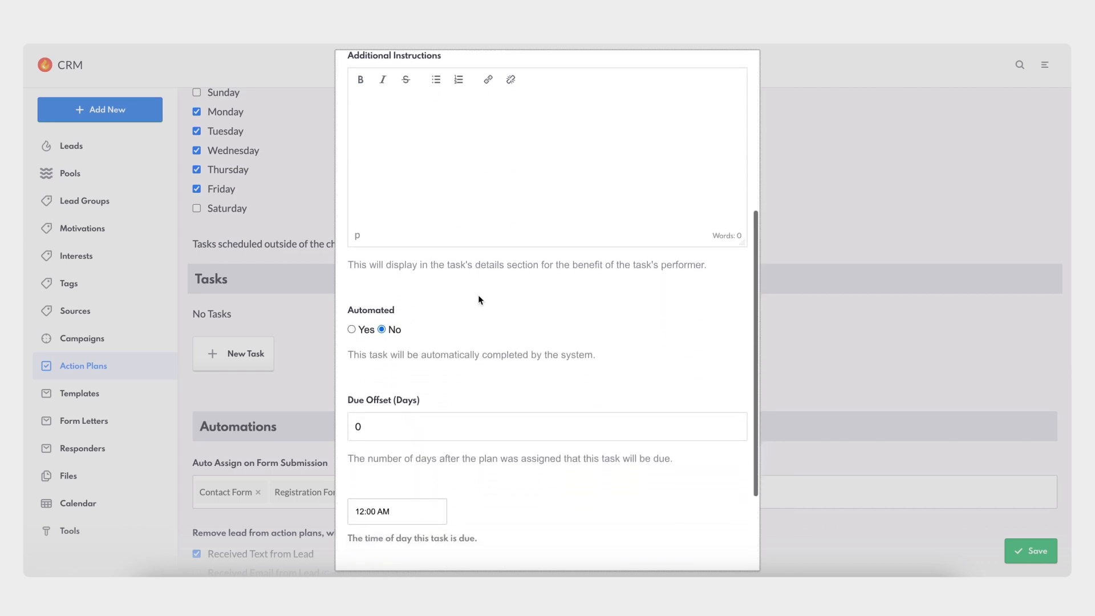
pyautogui.click(351, 289)
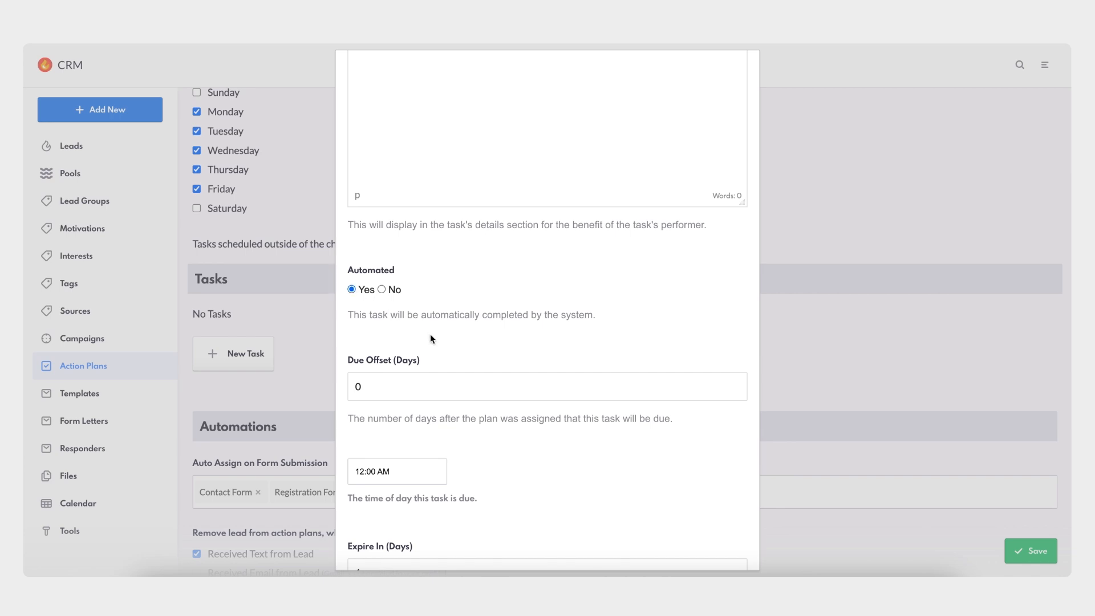
pyautogui.scroll(-2, 430, 339)
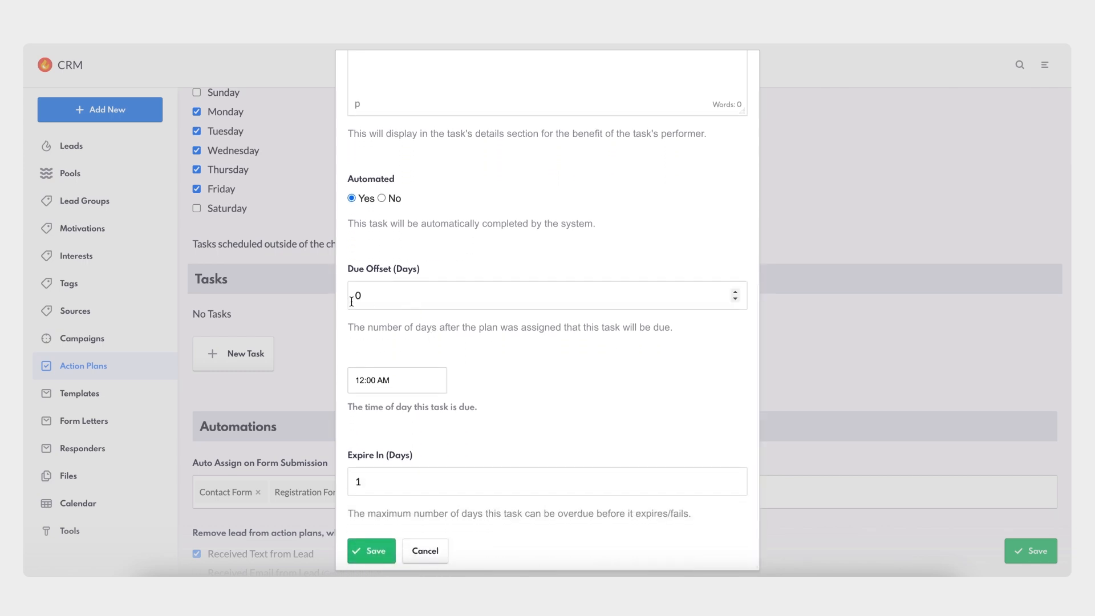
pyautogui.click(395, 382)
pyautogui.moveTo(422, 460); pyautogui.dragTo(458, 461)
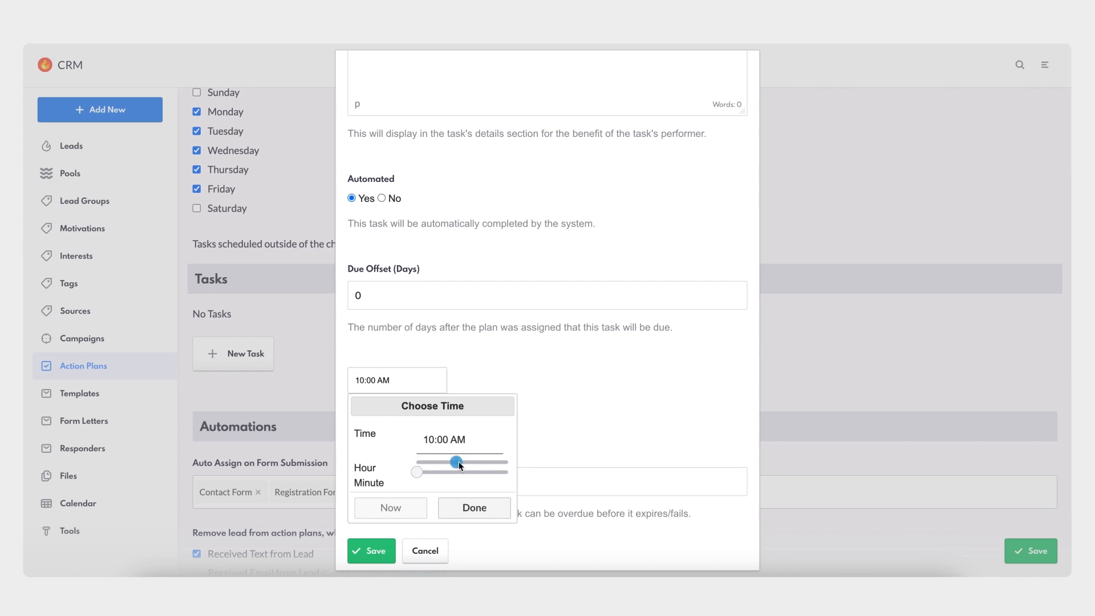
pyautogui.click(471, 507)
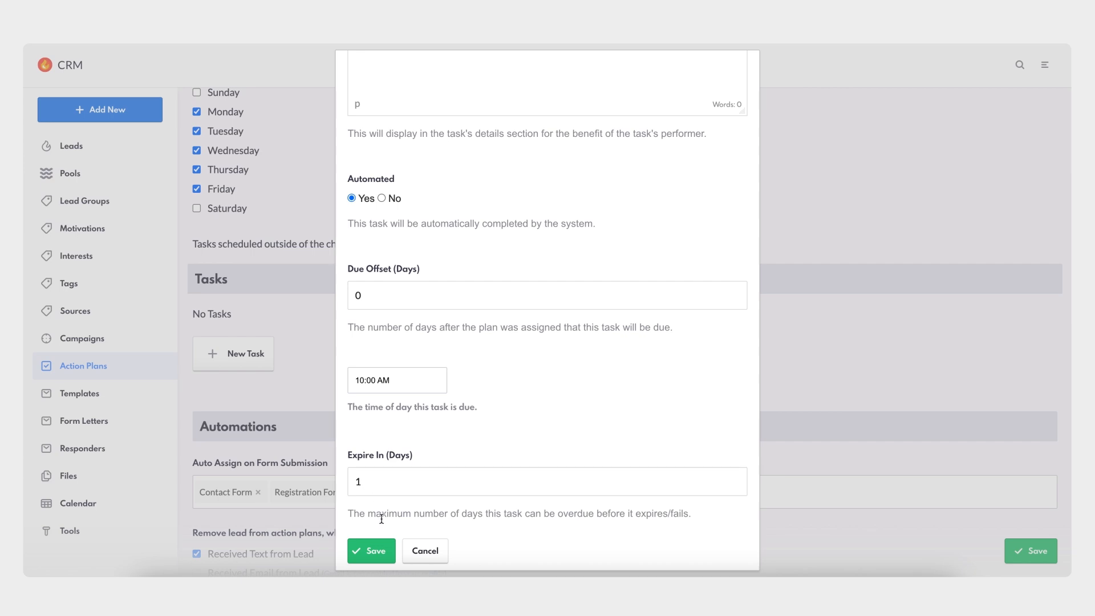
pyautogui.click(376, 552)
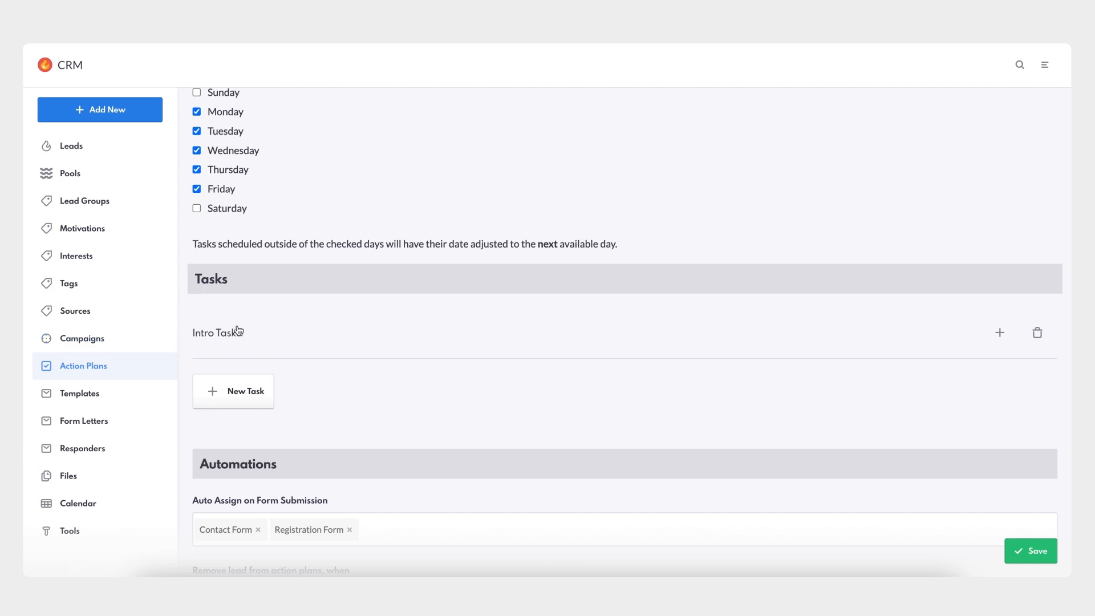
# Start a new Email task in the plan and name it "Intro Email".
pyautogui.click(238, 399)
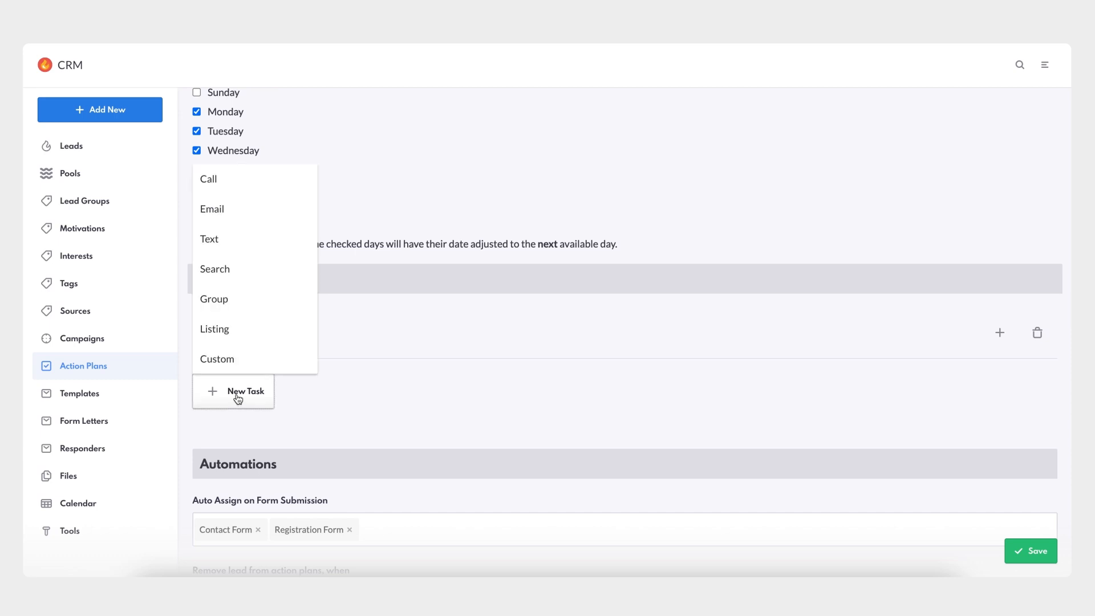
pyautogui.click(263, 210)
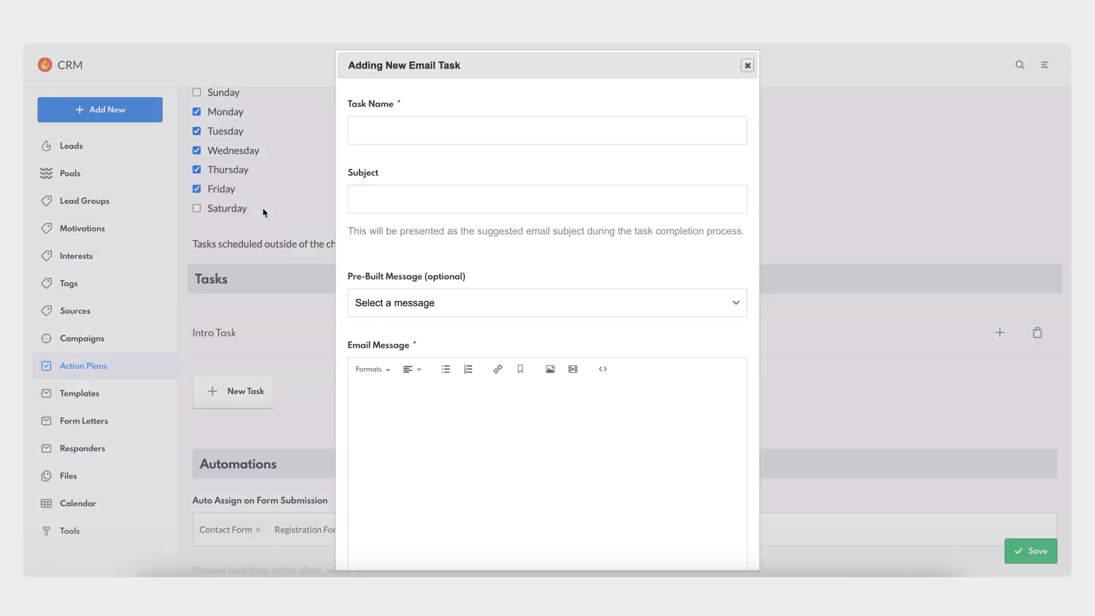
pyautogui.click(412, 137)
pyautogui.write('Intro Email')
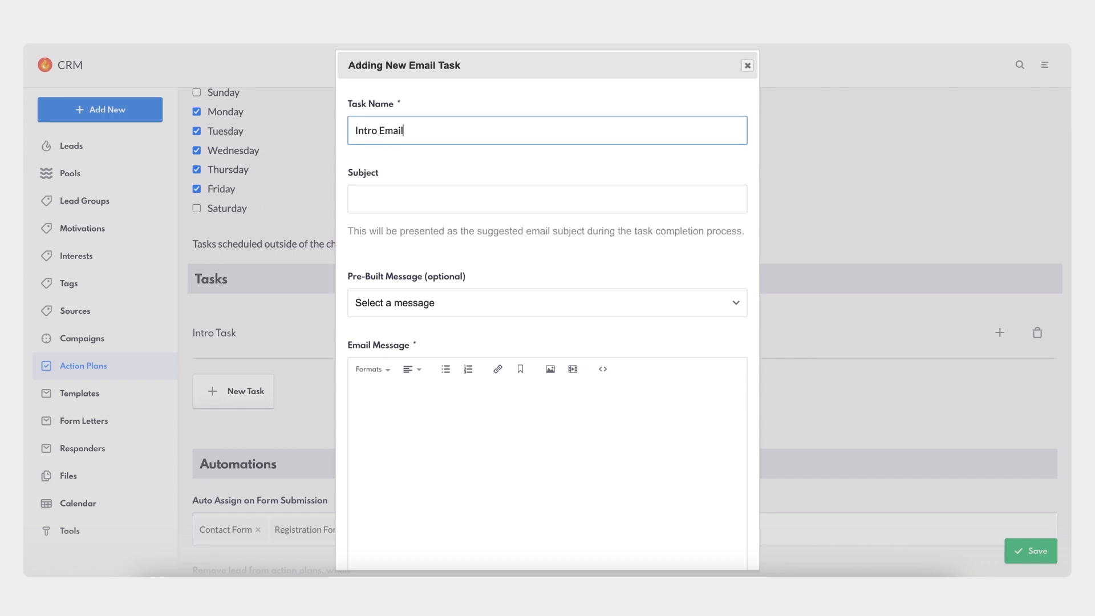
pyautogui.click(423, 161)
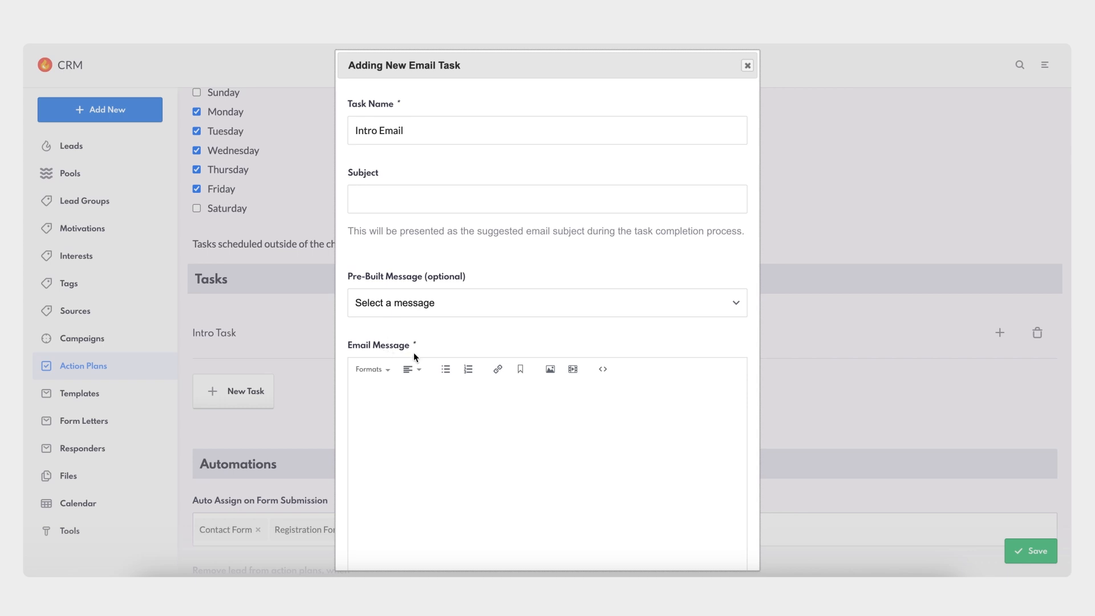
pyautogui.scroll(-1, 427, 357)
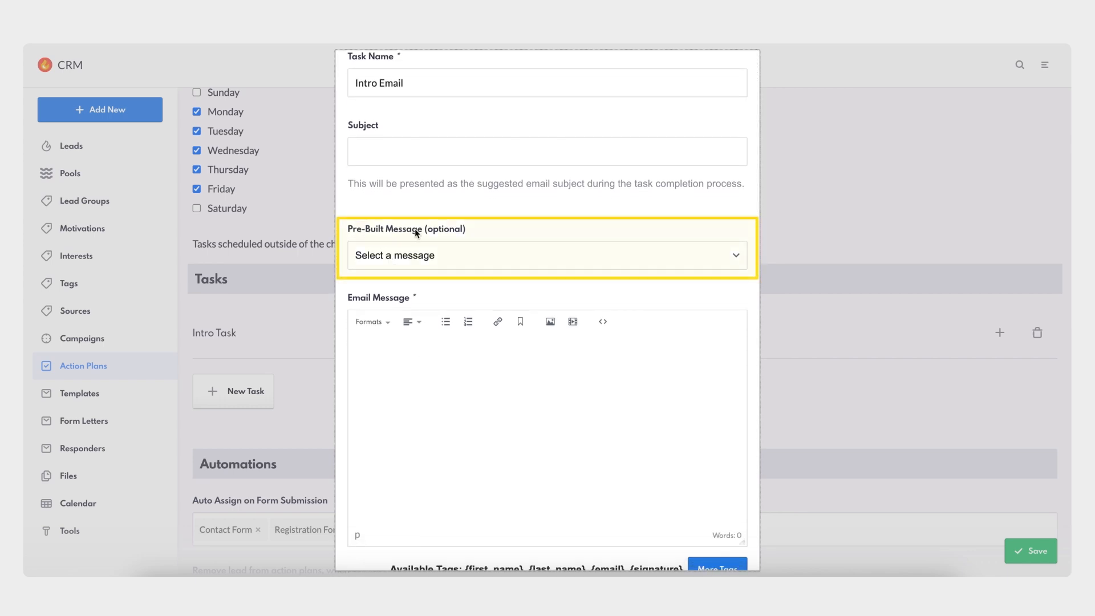
# Fill the Intro Email's subject and body from the pre-built message "IDX Lead Response Option 1".
pyautogui.click(468, 260)
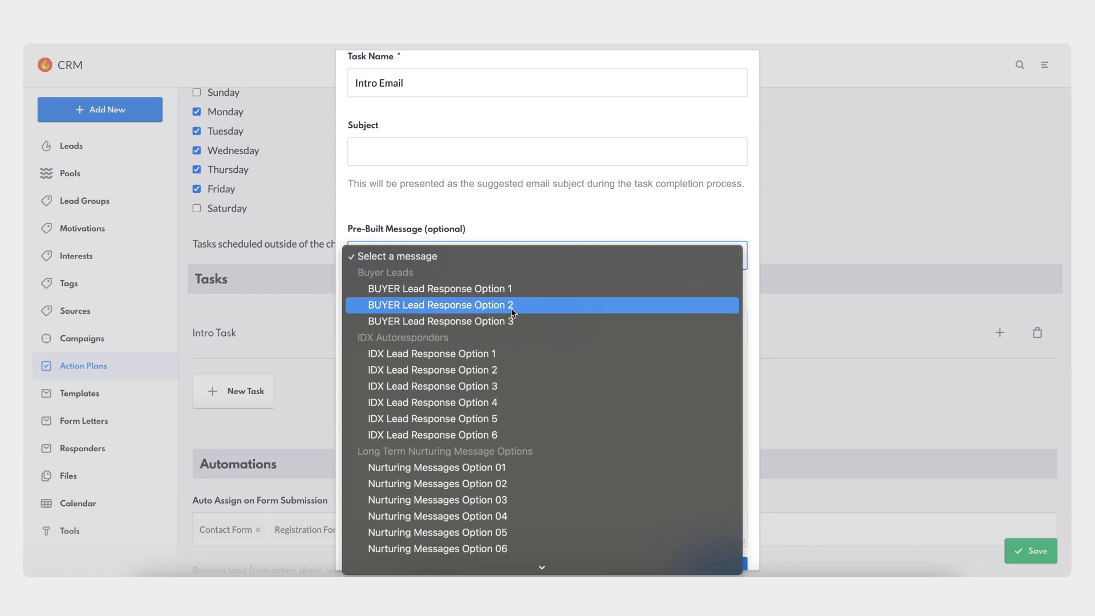
pyautogui.scroll(-5, 511, 308)
pyautogui.scroll(-10, 511, 308)
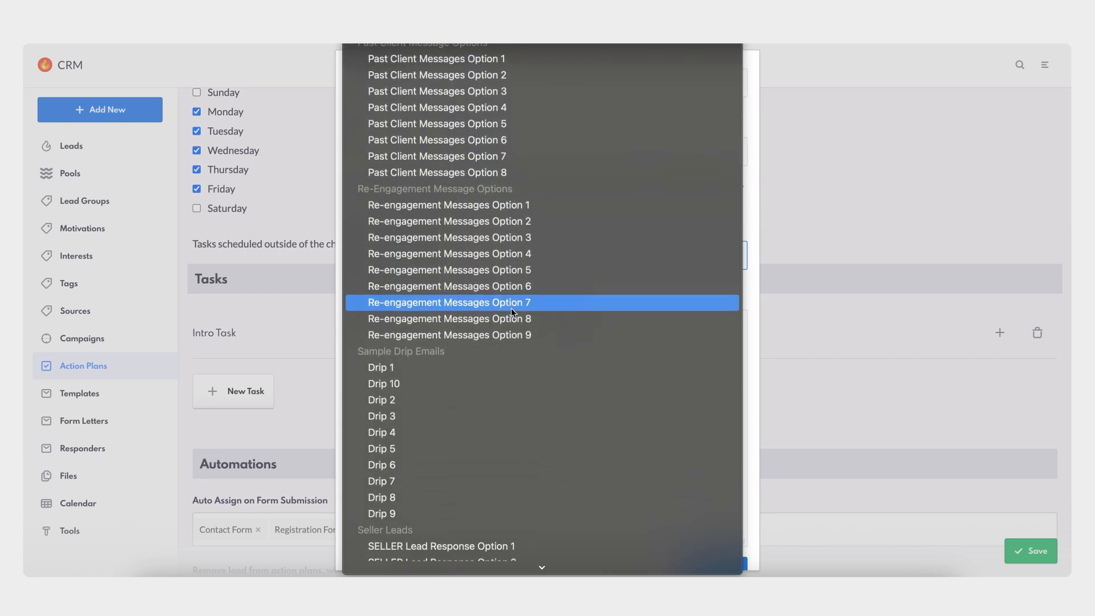
pyautogui.scroll(-5, 511, 308)
pyautogui.scroll(10, 511, 309)
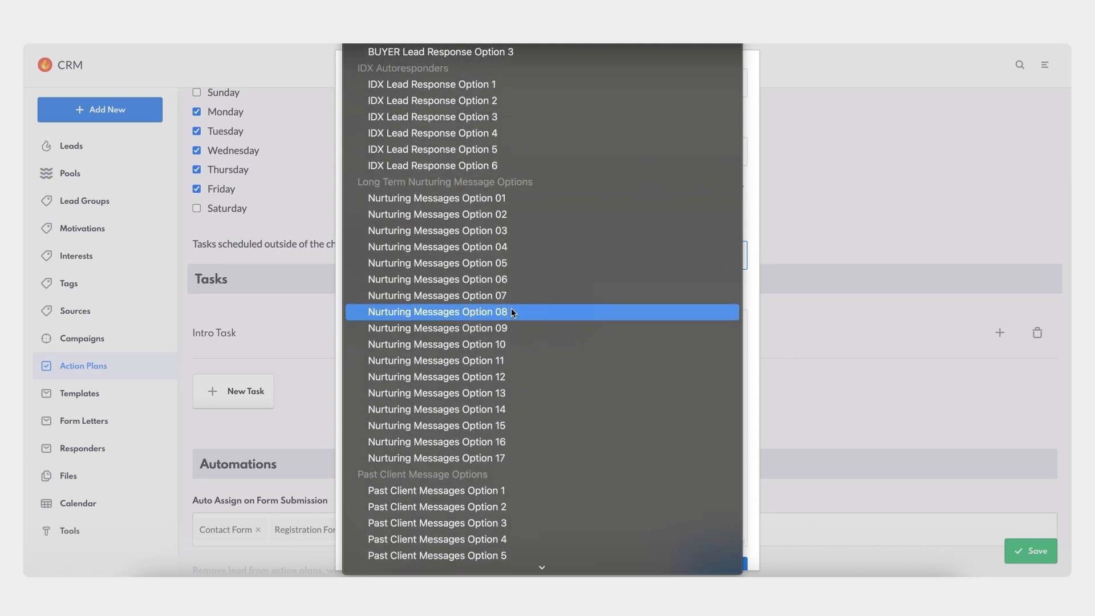
pyautogui.click(481, 87)
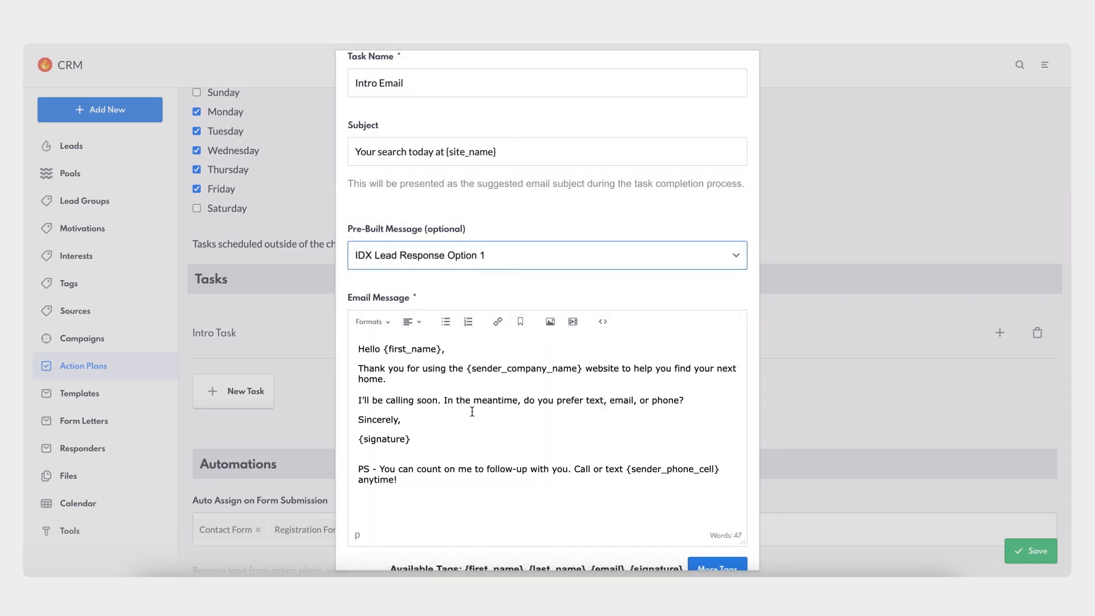
# Examine the full list of available email tags, copying the {last_name} and {lead_email_alt} tags, and return to the email task.
pyautogui.scroll(-1, 517, 300)
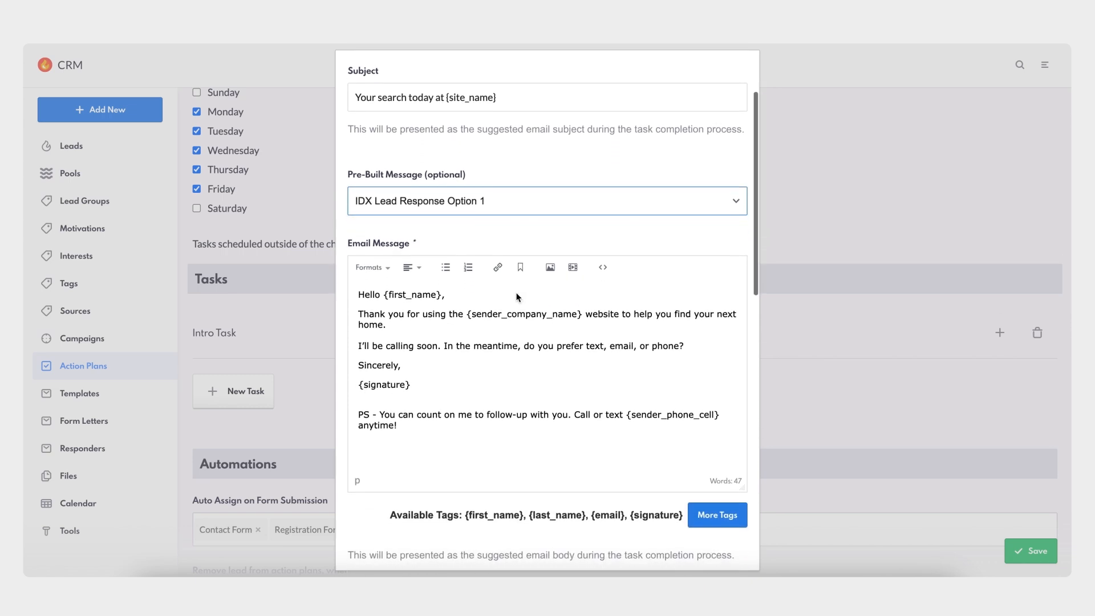
pyautogui.scroll(-3, 435, 380)
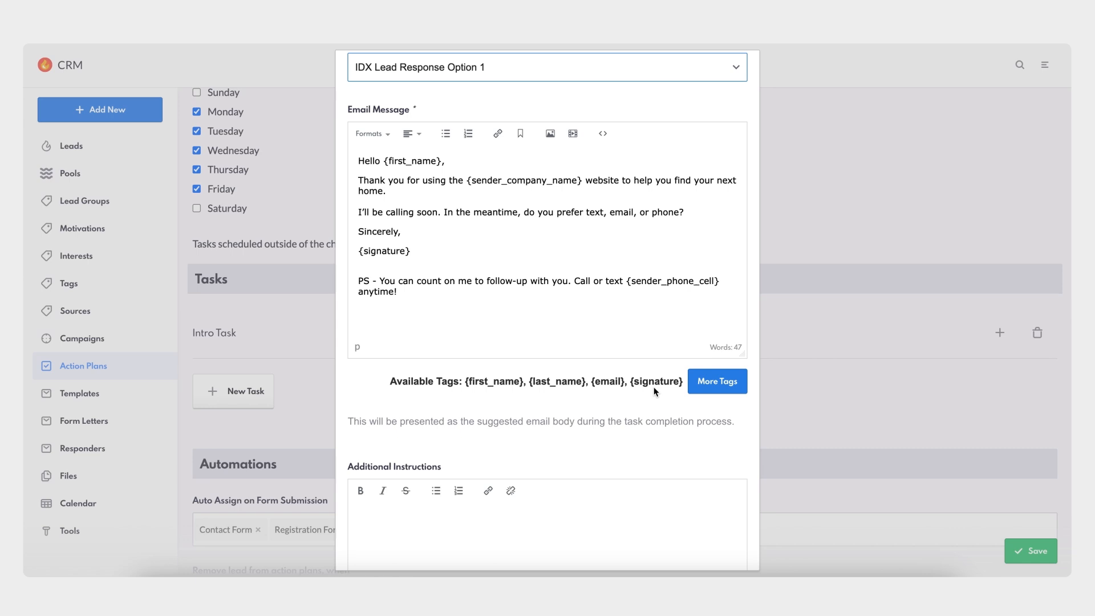
pyautogui.click(720, 385)
pyautogui.scroll(-8, 698, 323)
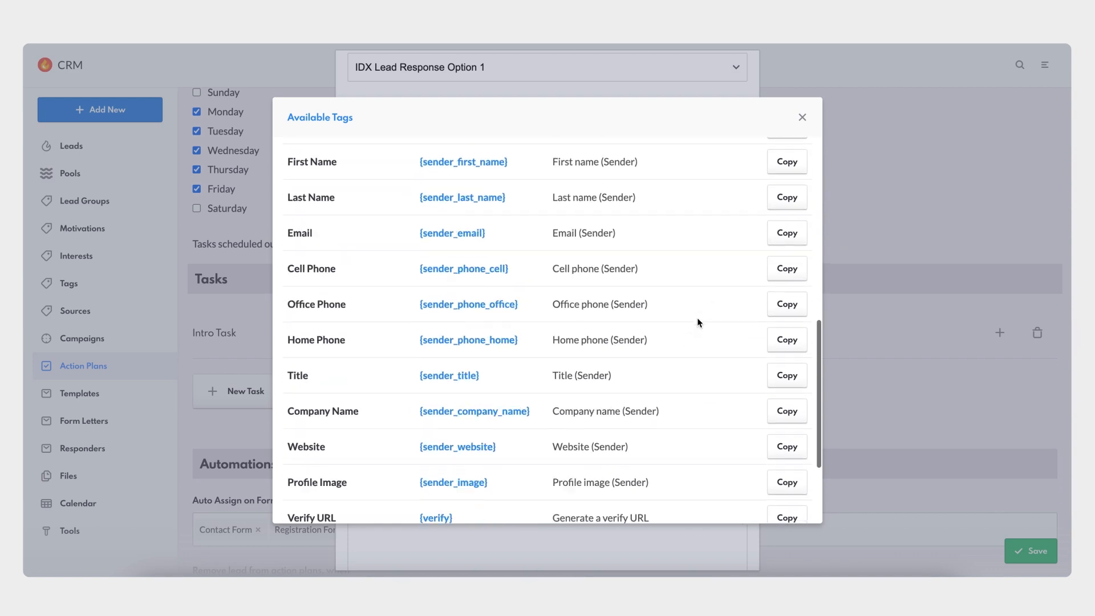
pyautogui.scroll(7, 698, 323)
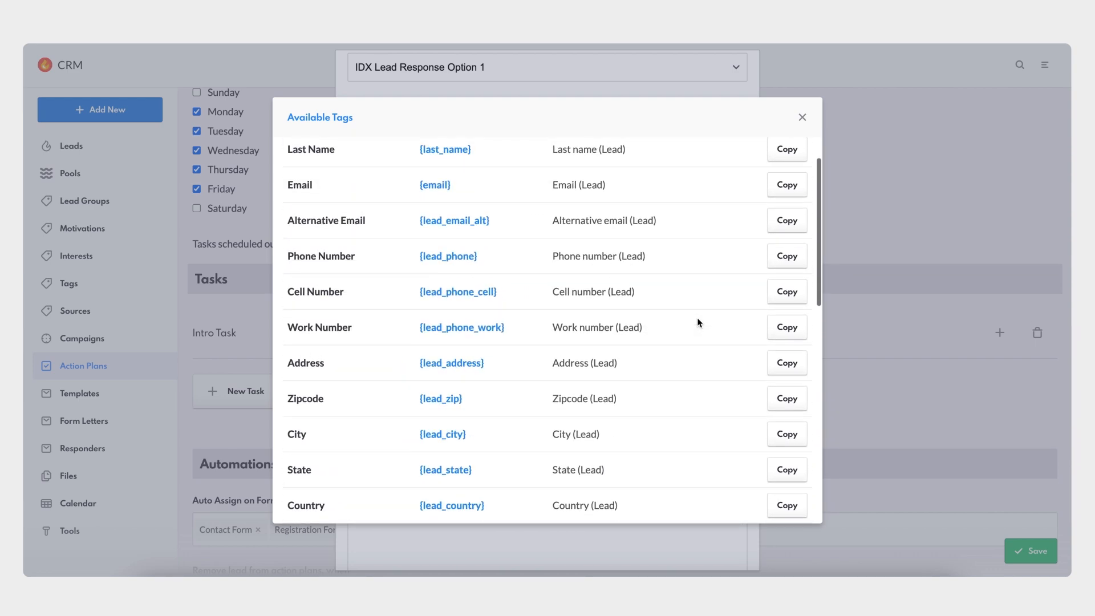
pyautogui.click(796, 152)
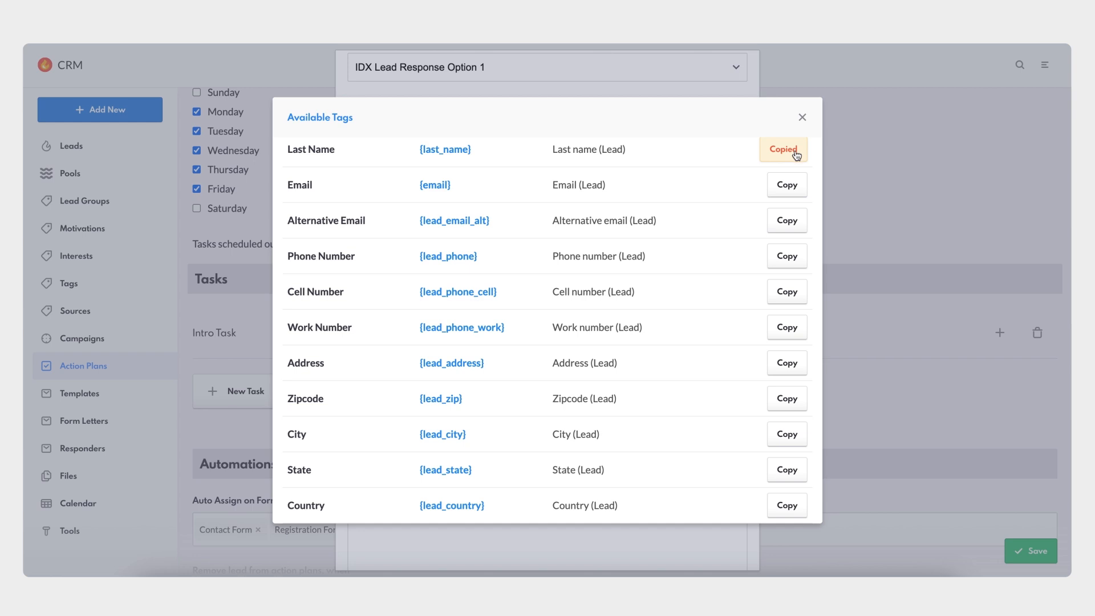
pyautogui.click(794, 215)
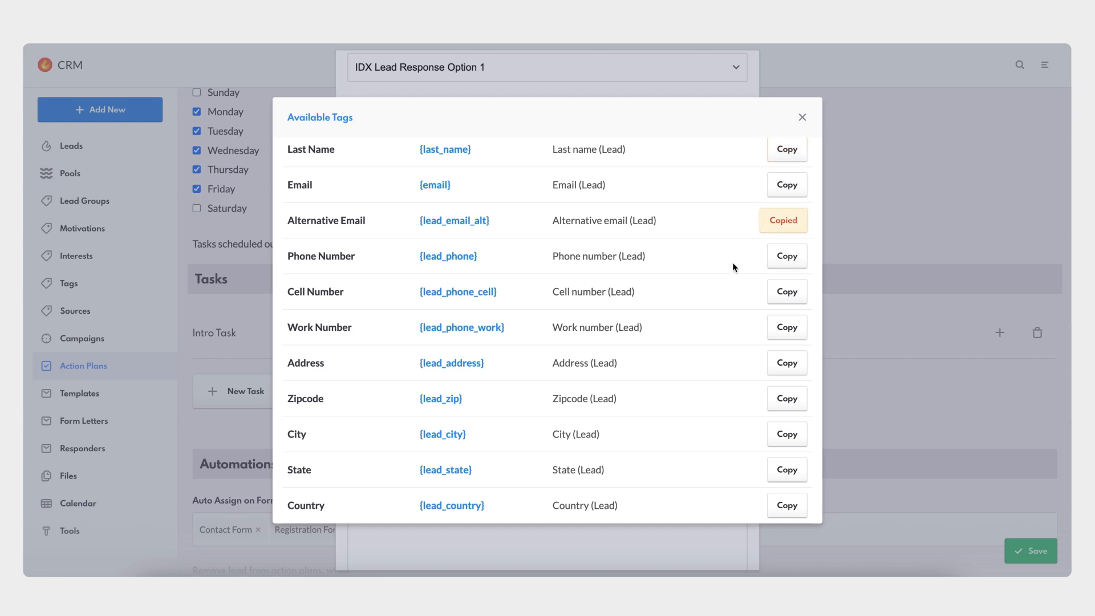
pyautogui.click(802, 117)
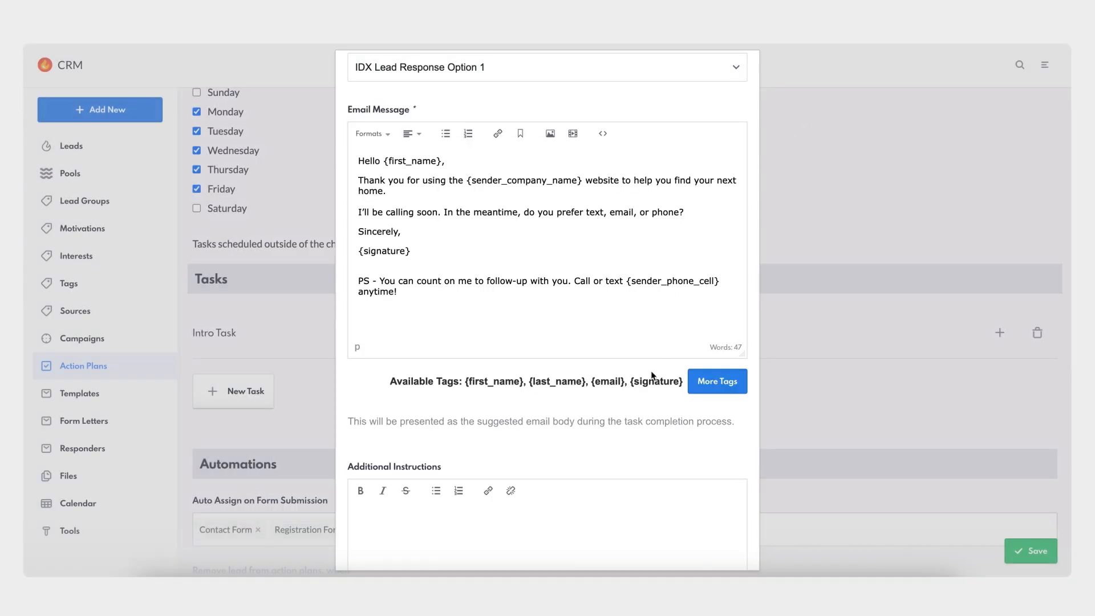
# Make the email task automated with a due time of 02:00 PM, and save both the task and the action plan.
pyautogui.scroll(-3, 645, 405)
pyautogui.scroll(-7, 639, 400)
pyautogui.click(352, 184)
pyautogui.click(394, 382)
pyautogui.moveTo(416, 462); pyautogui.dragTo(475, 460)
pyautogui.click(474, 508)
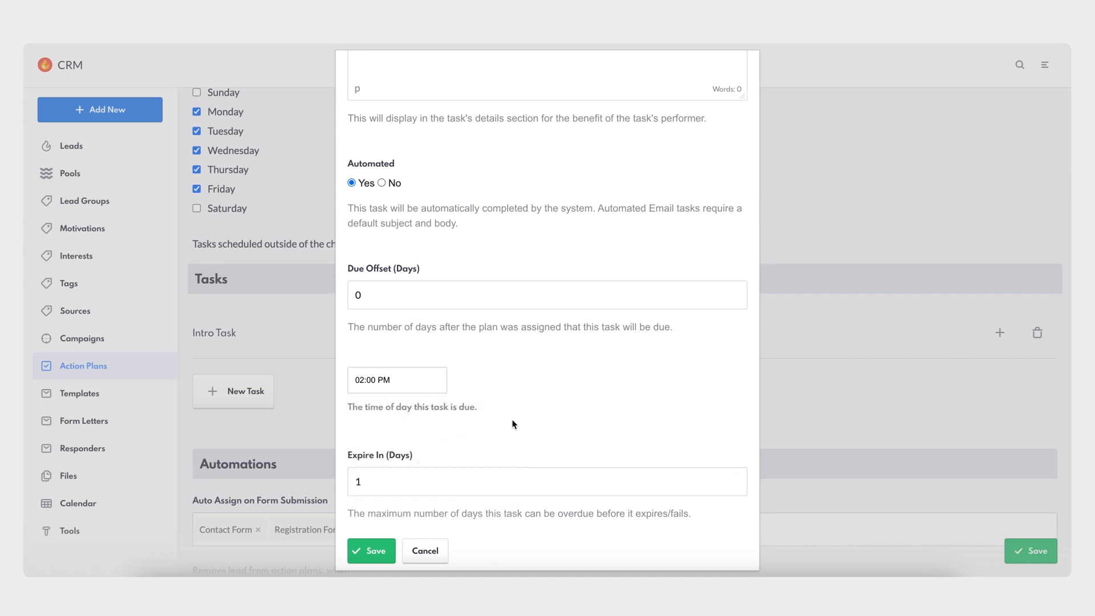
pyautogui.click(381, 548)
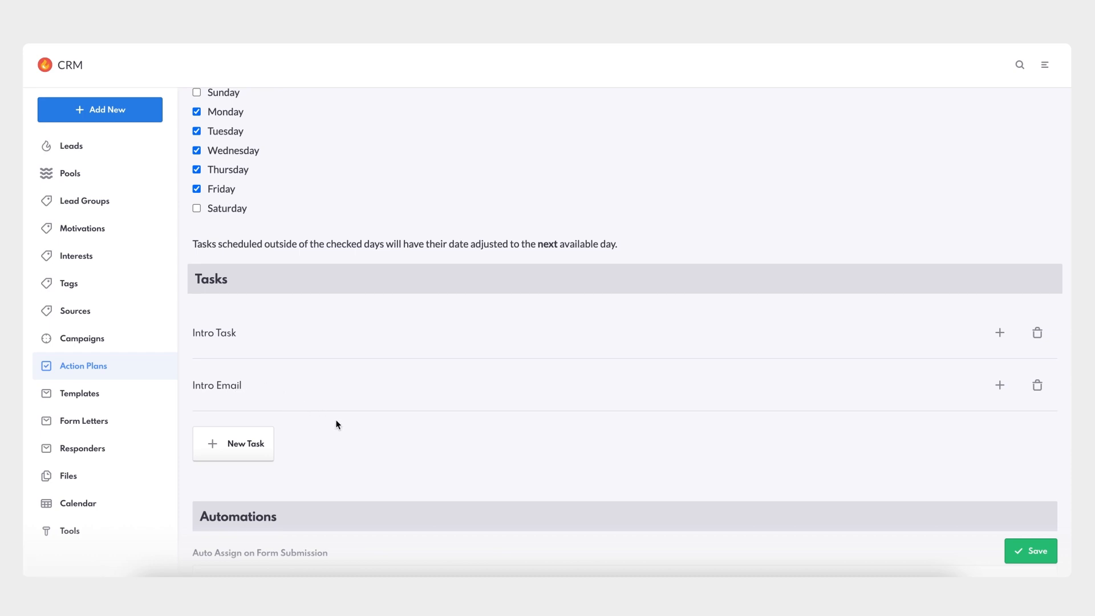
pyautogui.scroll(-3, 337, 424)
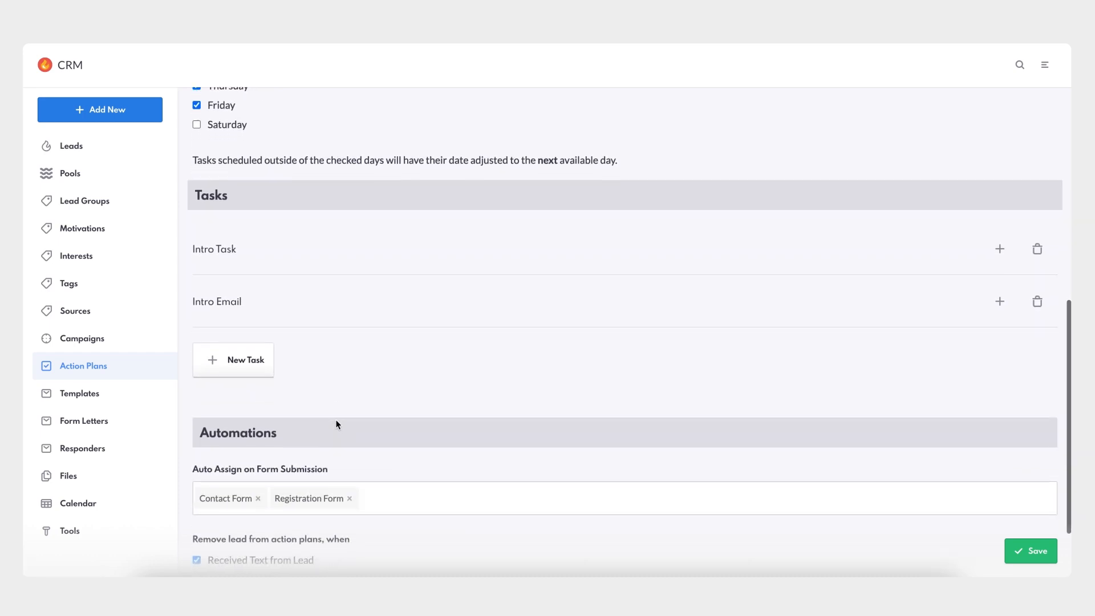
pyautogui.click(1048, 559)
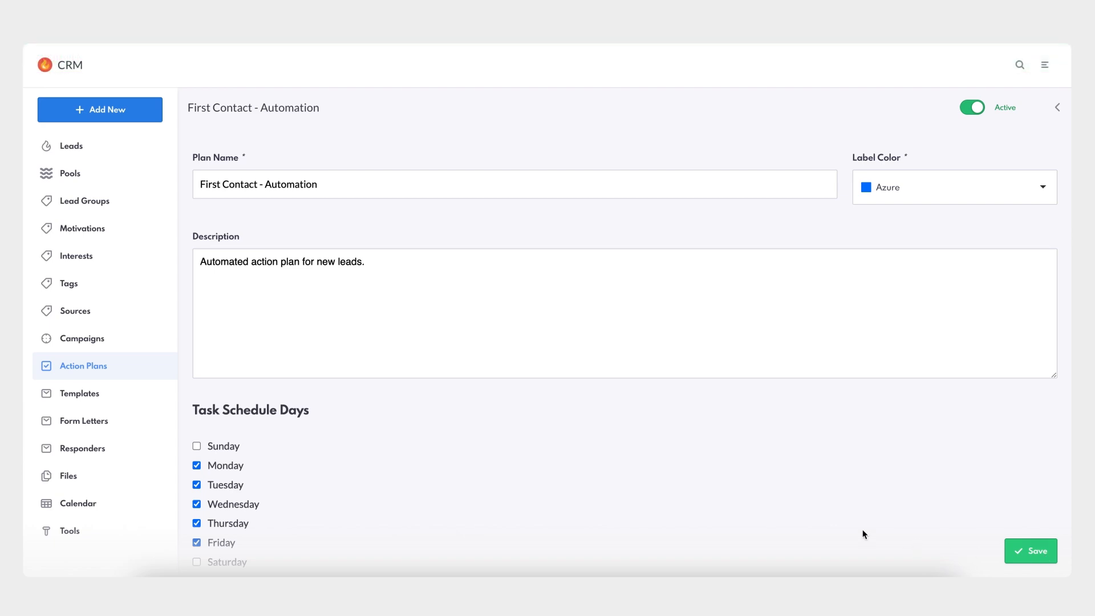
# Open the existing "Speed To Lead" action plan and examine its schedule days and its Day 1 to Day 7 task list.
pyautogui.click(101, 368)
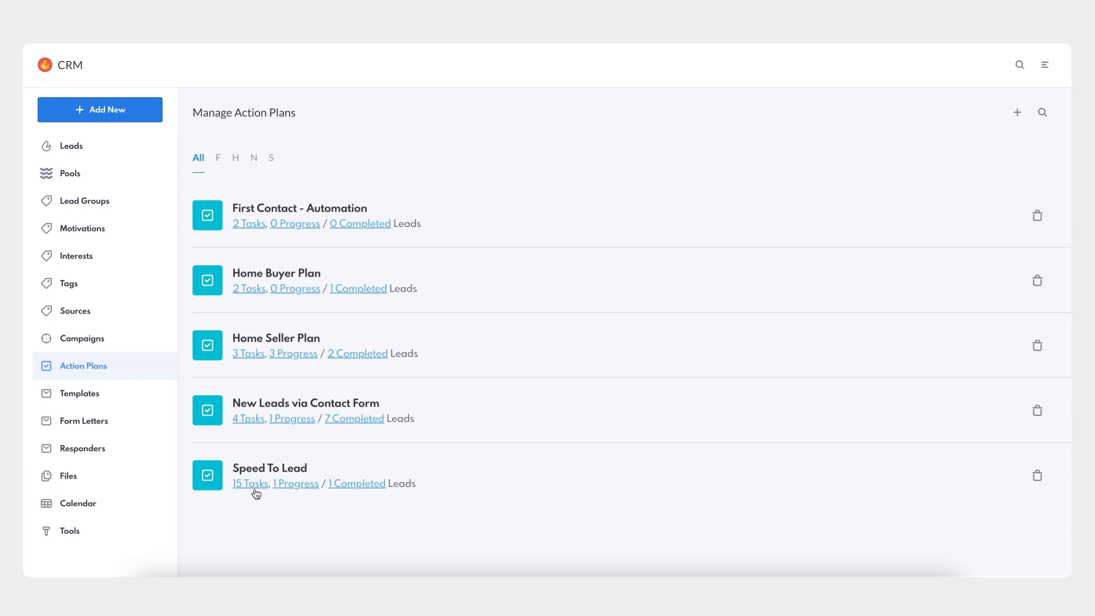
pyautogui.click(292, 469)
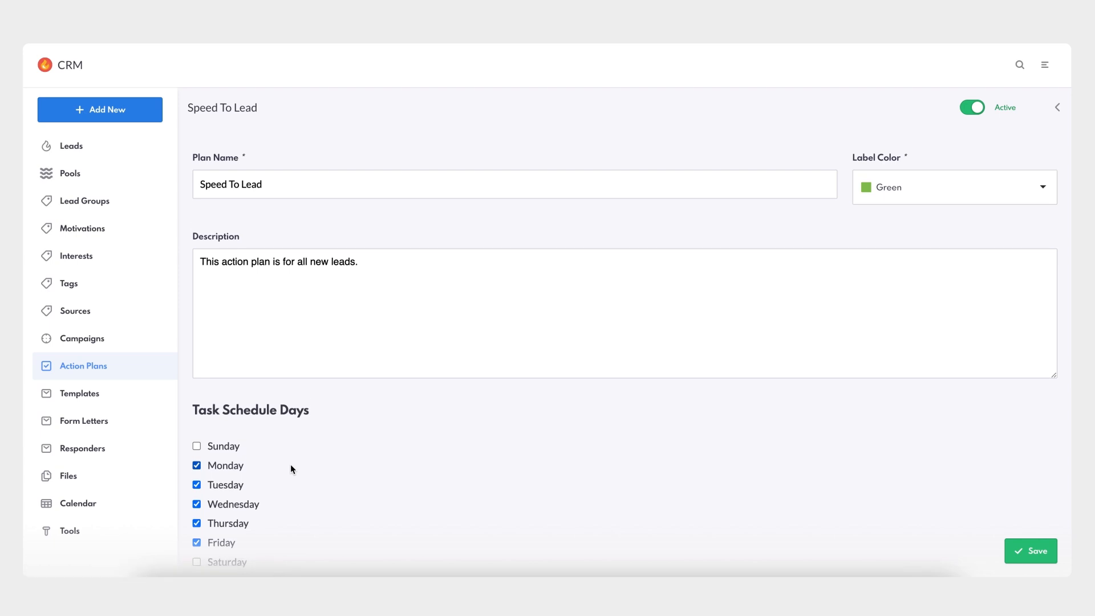
pyautogui.scroll(-3, 378, 455)
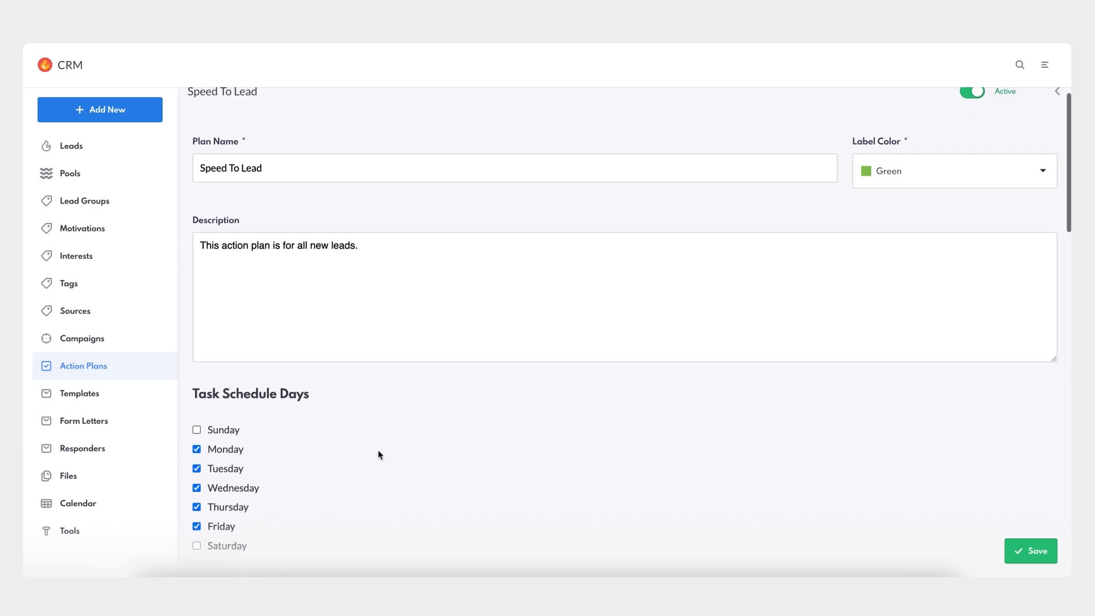
pyautogui.scroll(-5, 378, 454)
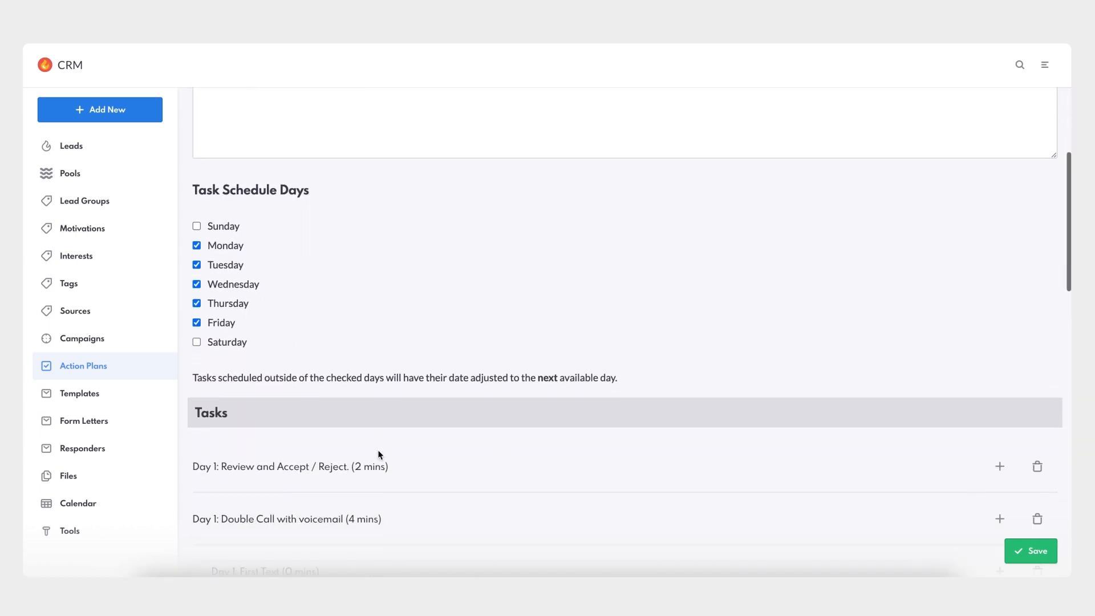
pyautogui.scroll(-1, 378, 454)
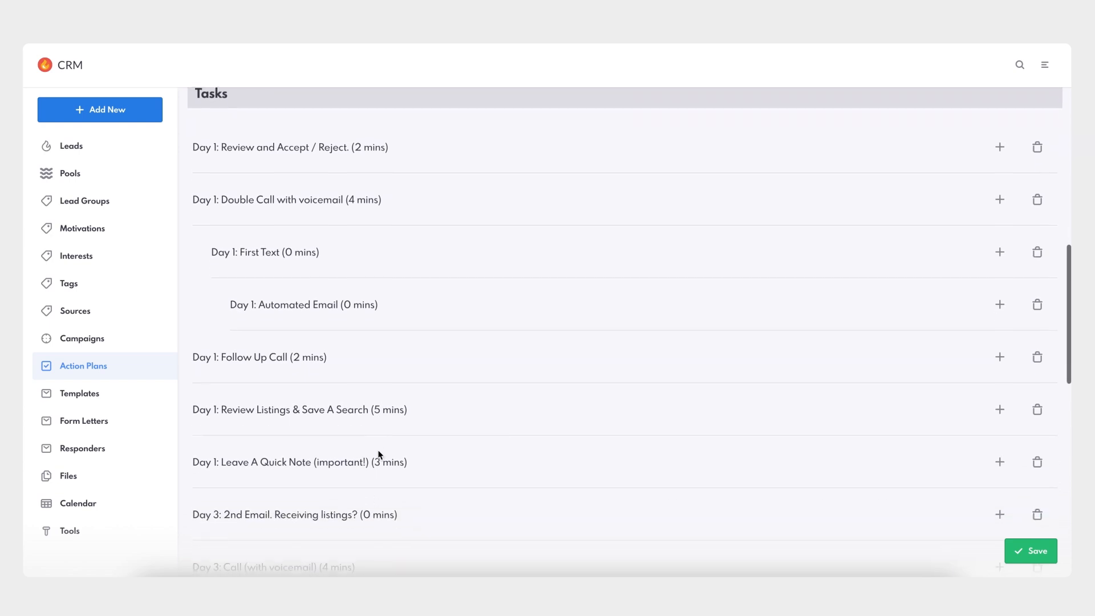
pyautogui.scroll(-4, 371, 472)
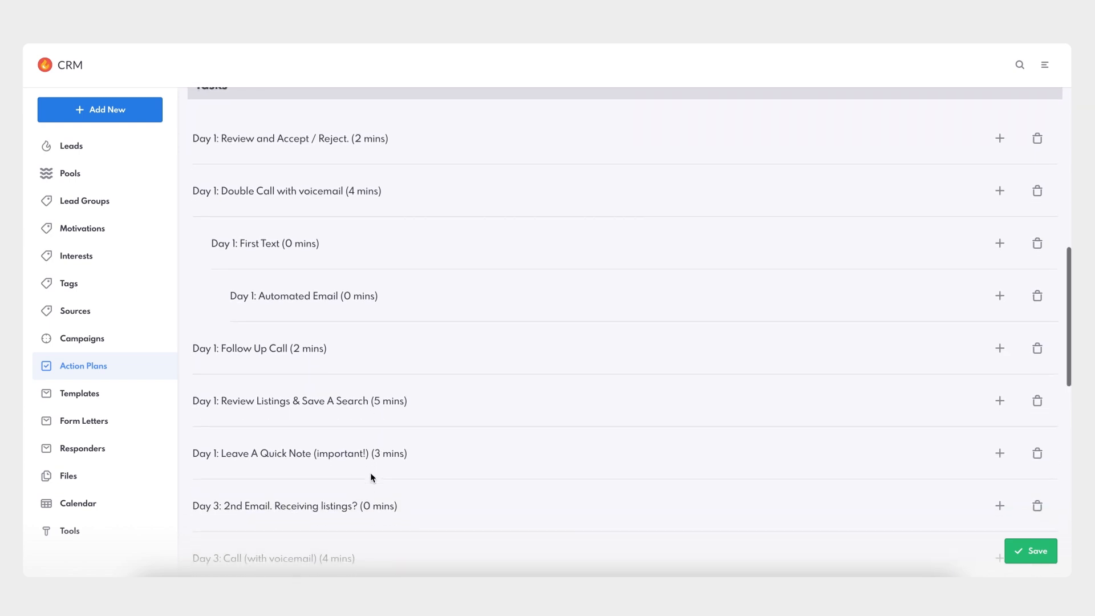
pyautogui.scroll(-2, 371, 473)
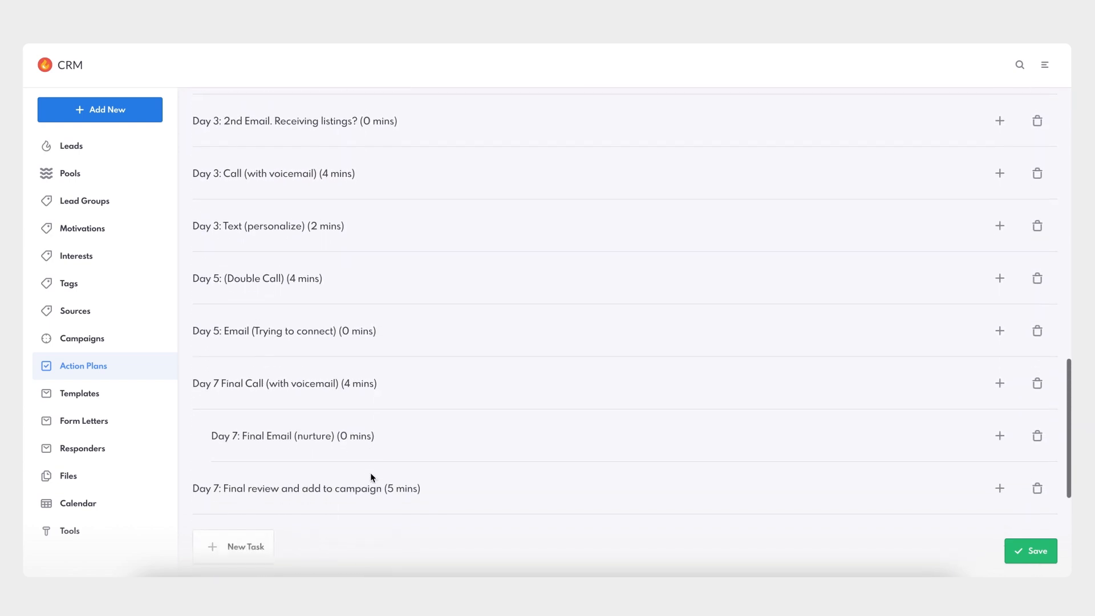
pyautogui.scroll(-2, 370, 477)
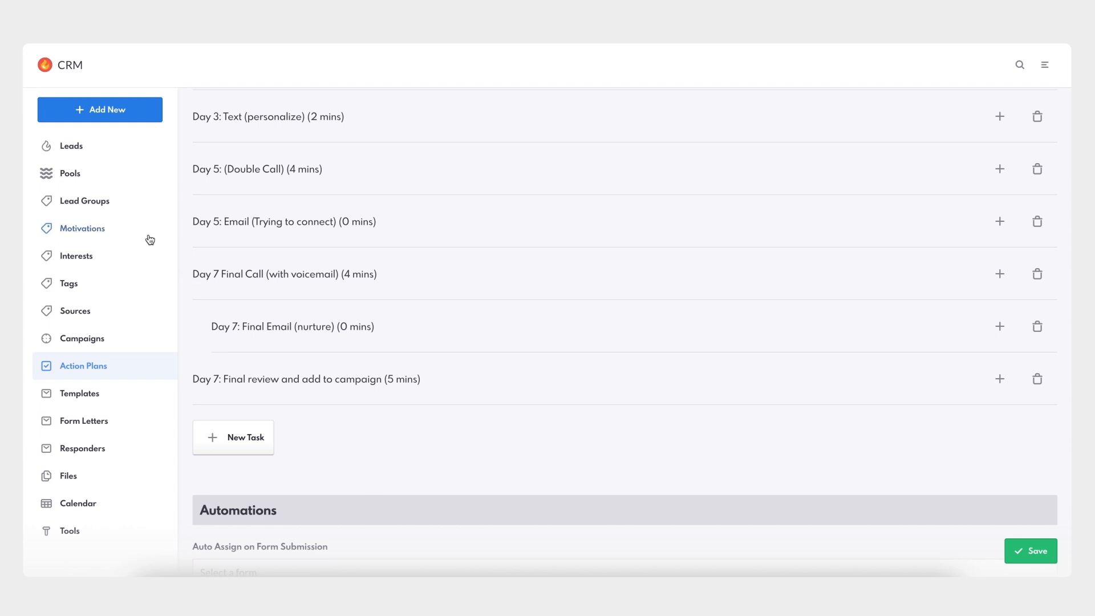
# Assign the "First Contact - Automation" action plan to the fourth, fifth and sixth leads in the Leads list, and save the changes.
pyautogui.click(69, 70)
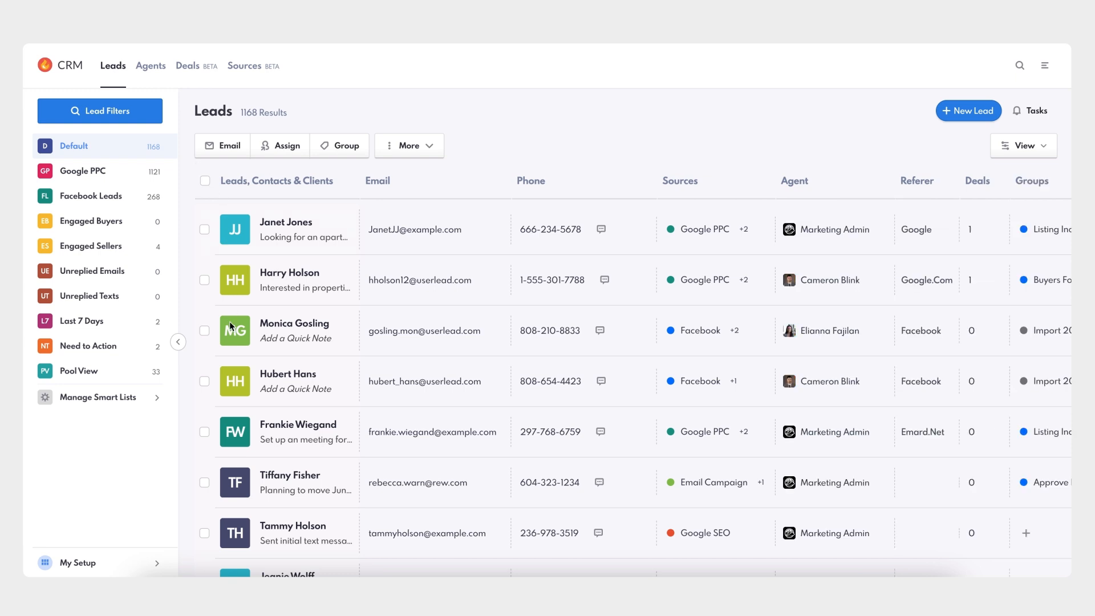
pyautogui.click(204, 432)
pyautogui.click(204, 483)
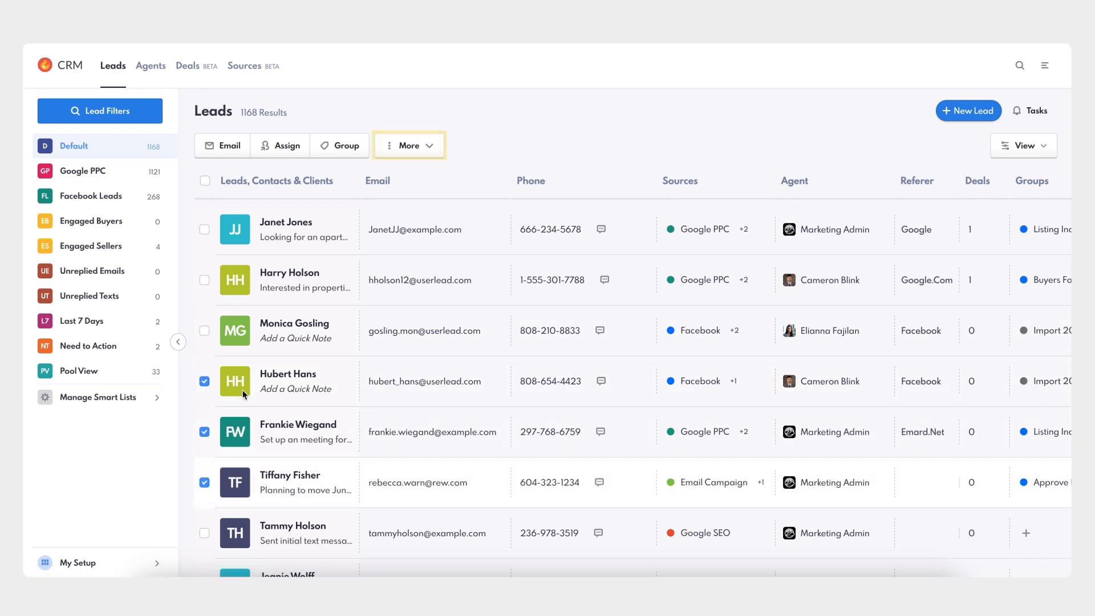
pyautogui.click(415, 150)
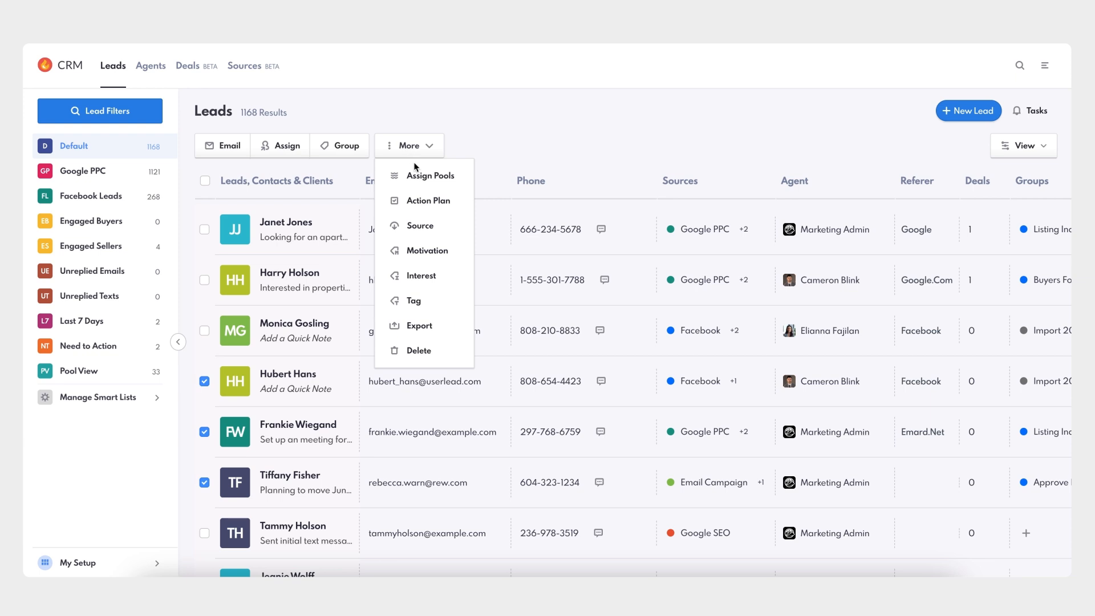
pyautogui.click(437, 205)
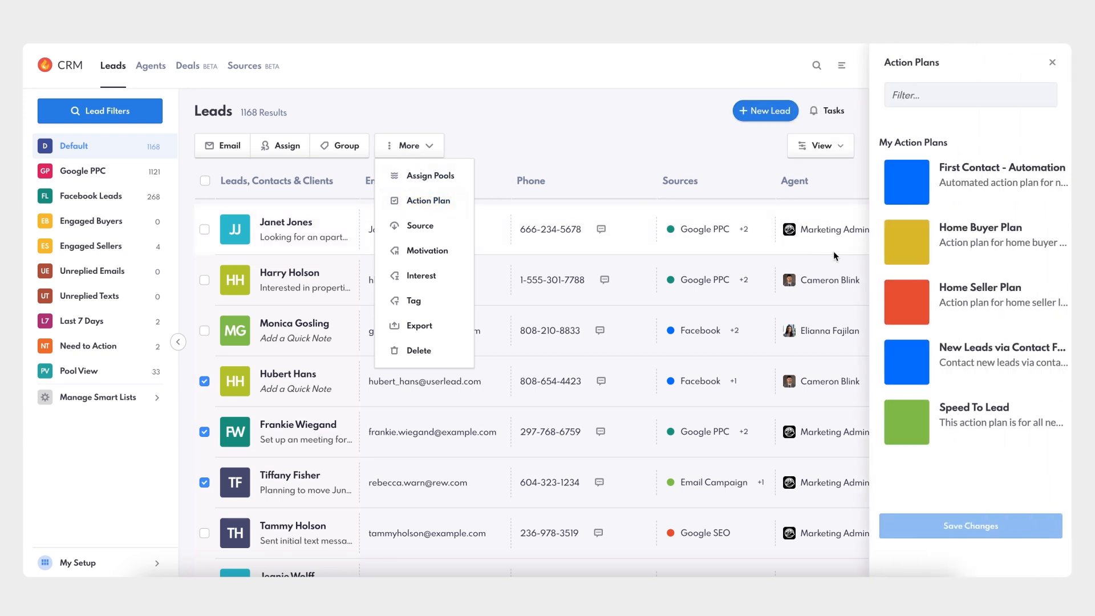
pyautogui.click(963, 424)
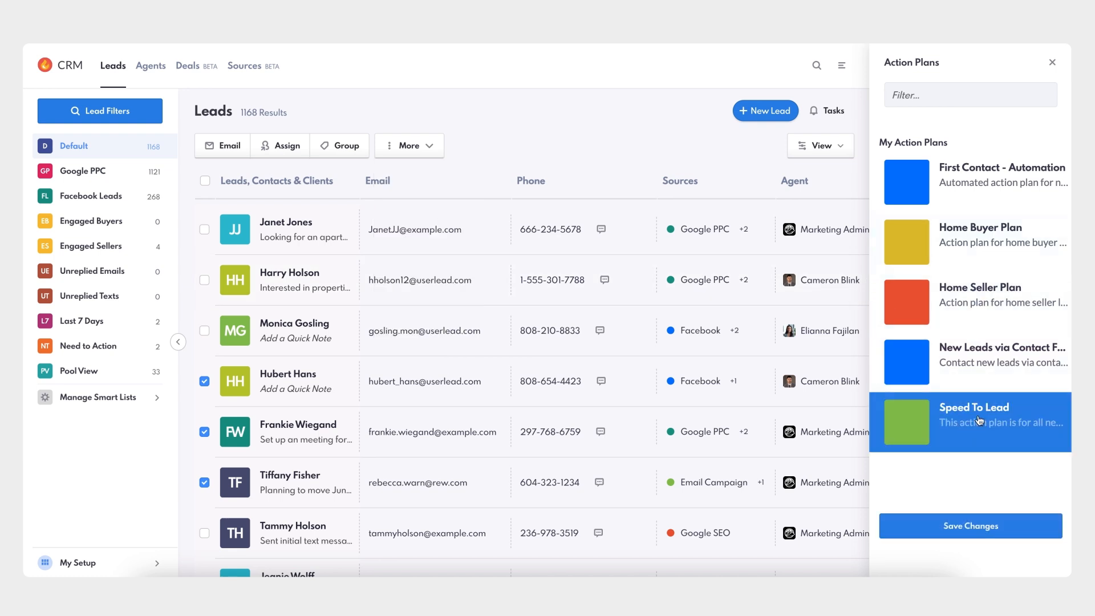
pyautogui.click(988, 367)
pyautogui.click(993, 313)
pyautogui.click(987, 196)
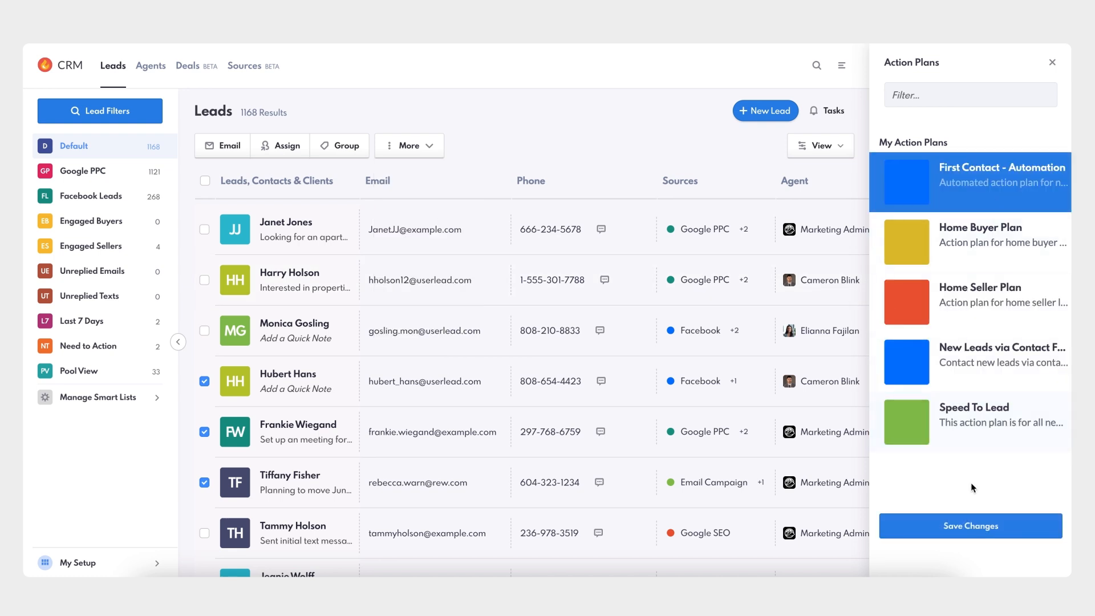
pyautogui.click(970, 525)
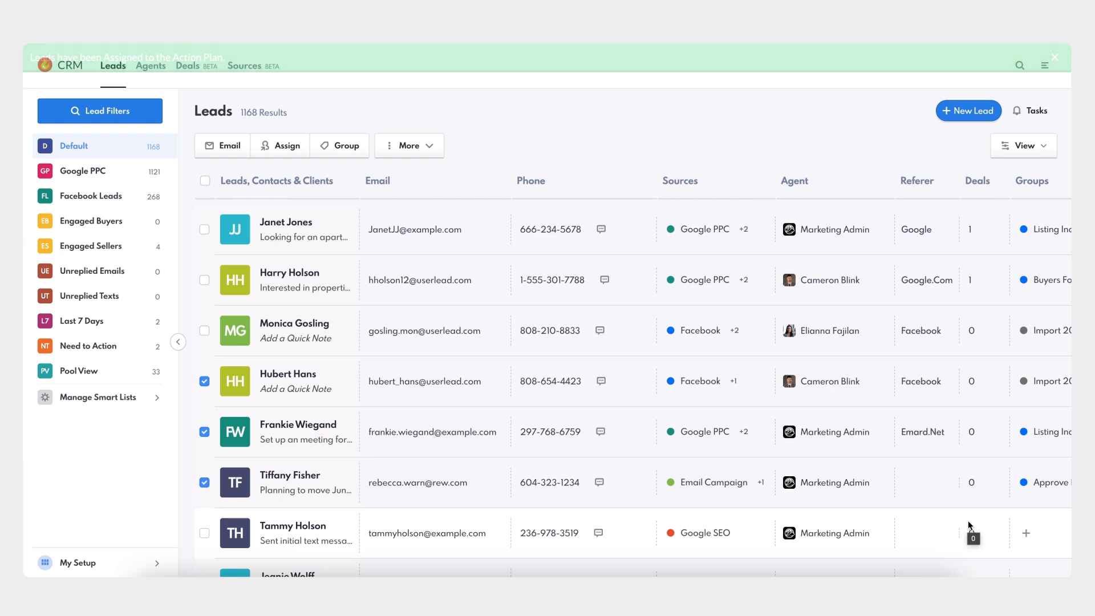
# Open the first lead in the Leads list, assign the "Speed To Lead" action plan to that lead, and save the changes.
pyautogui.click(291, 226)
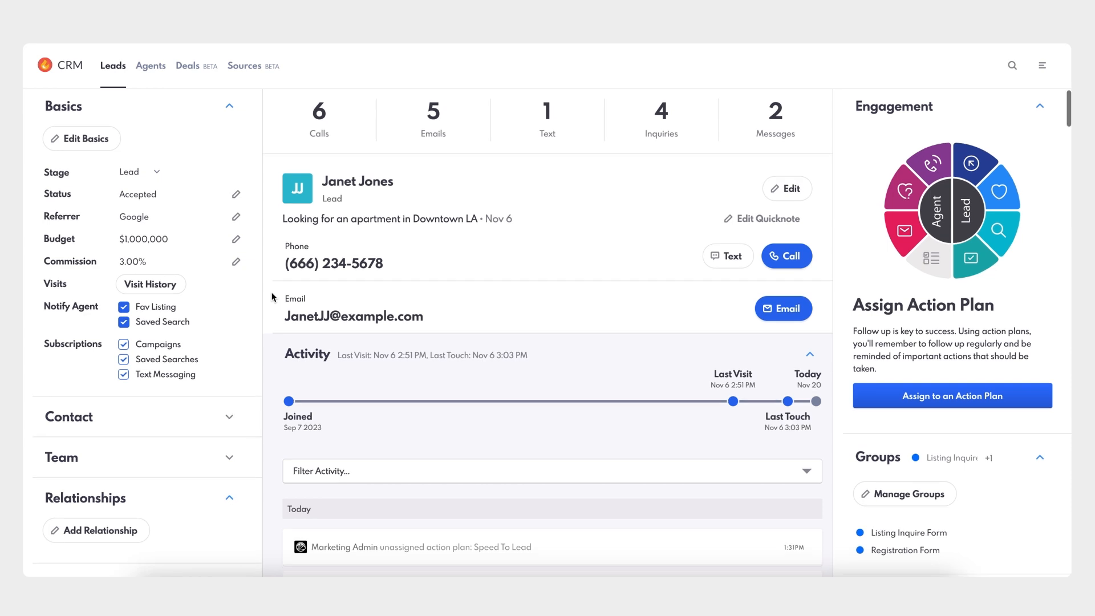
pyautogui.scroll(-1, 271, 293)
pyautogui.click(810, 281)
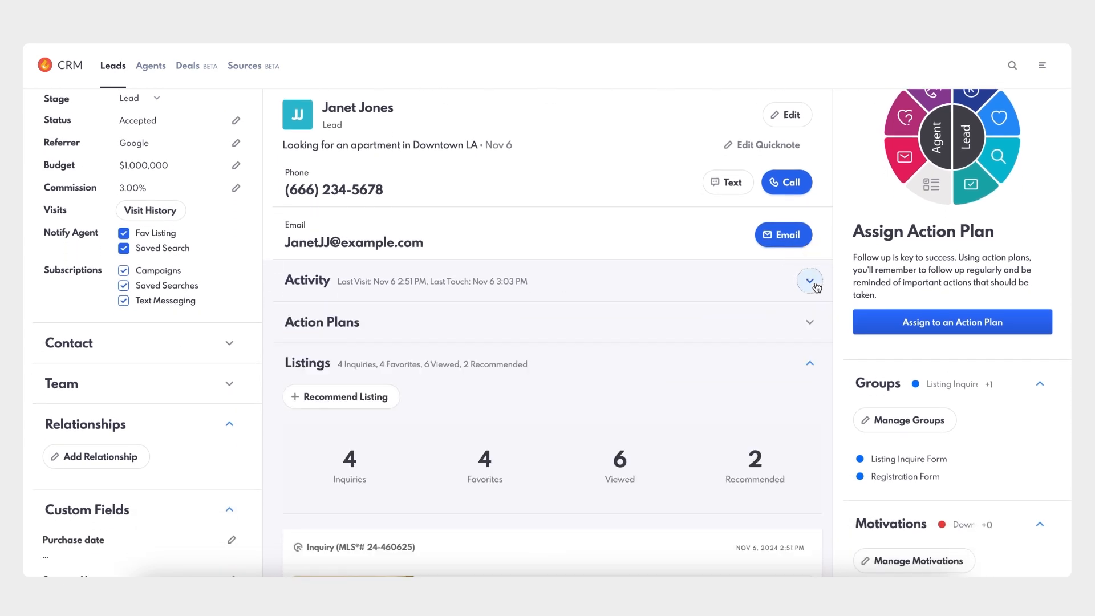
pyautogui.click(810, 322)
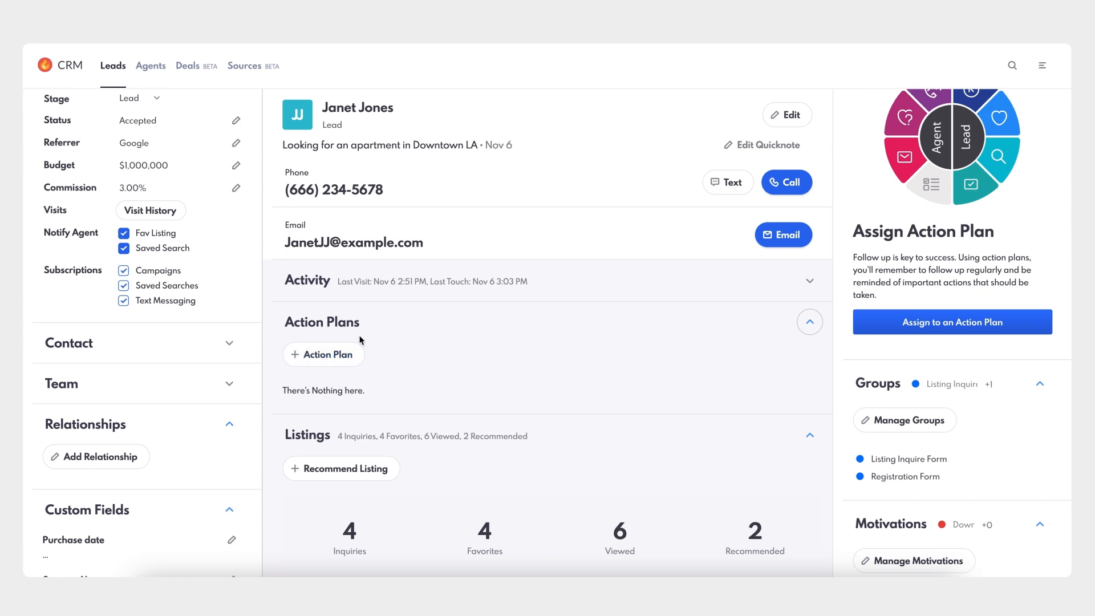
pyautogui.click(335, 359)
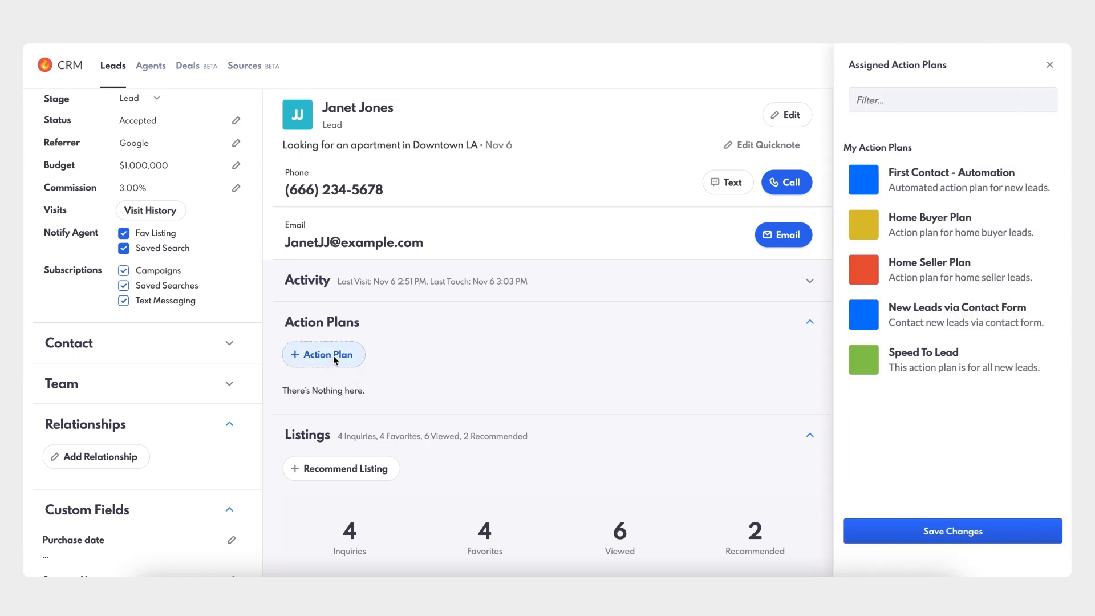
pyautogui.click(897, 367)
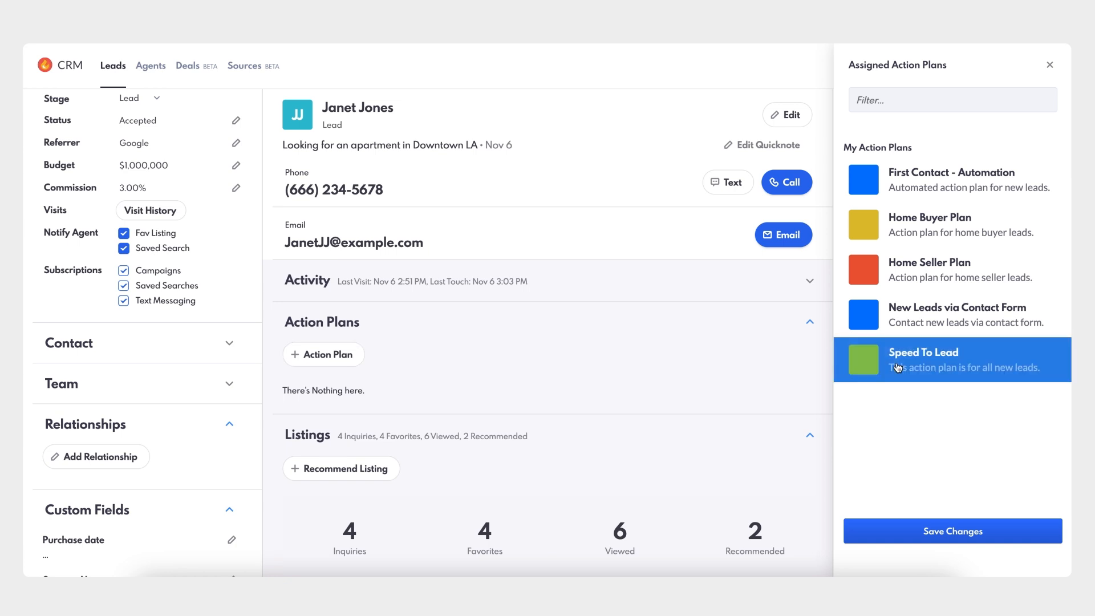
pyautogui.click(928, 534)
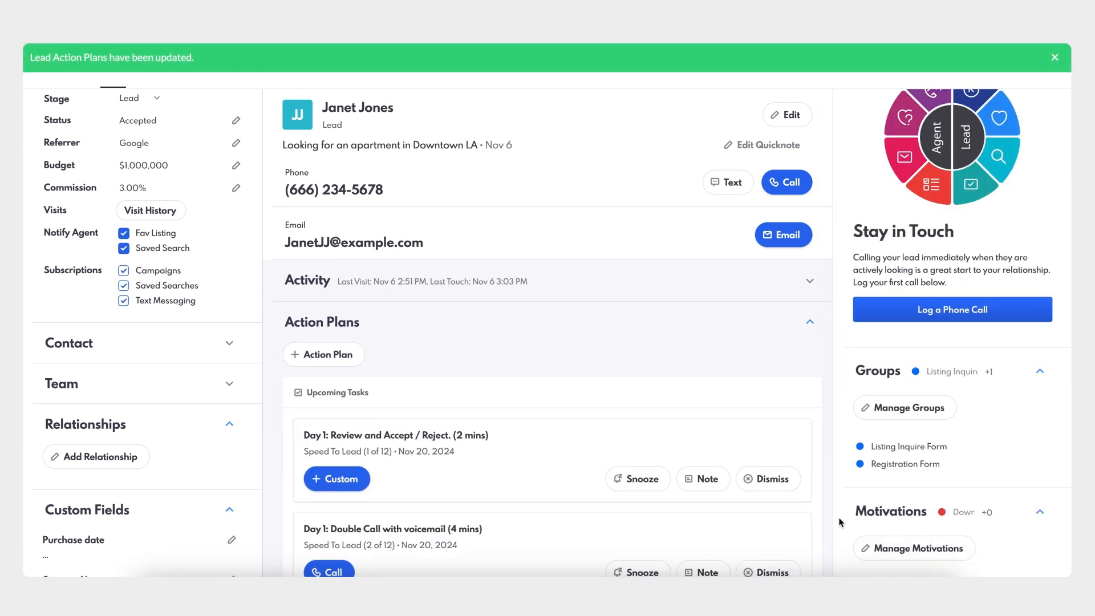
# Examine the lead's upcoming Speed To Lead tasks, and return to the Leads list to review and close the "What's Next?" task list.
pyautogui.scroll(-5, 837, 518)
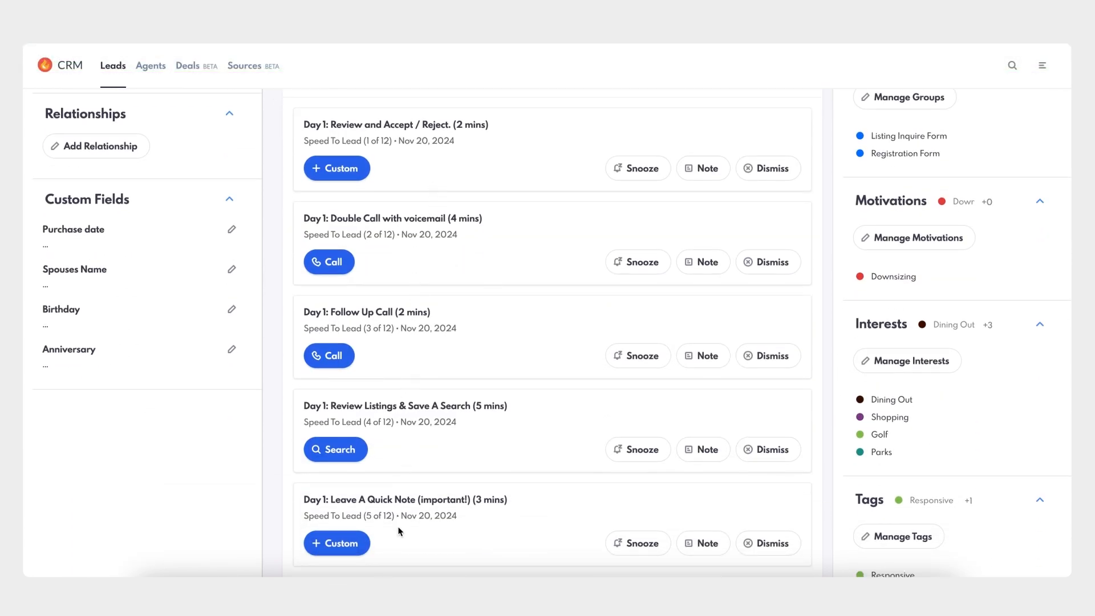
pyautogui.scroll(-3, 401, 471)
pyautogui.scroll(4, 399, 532)
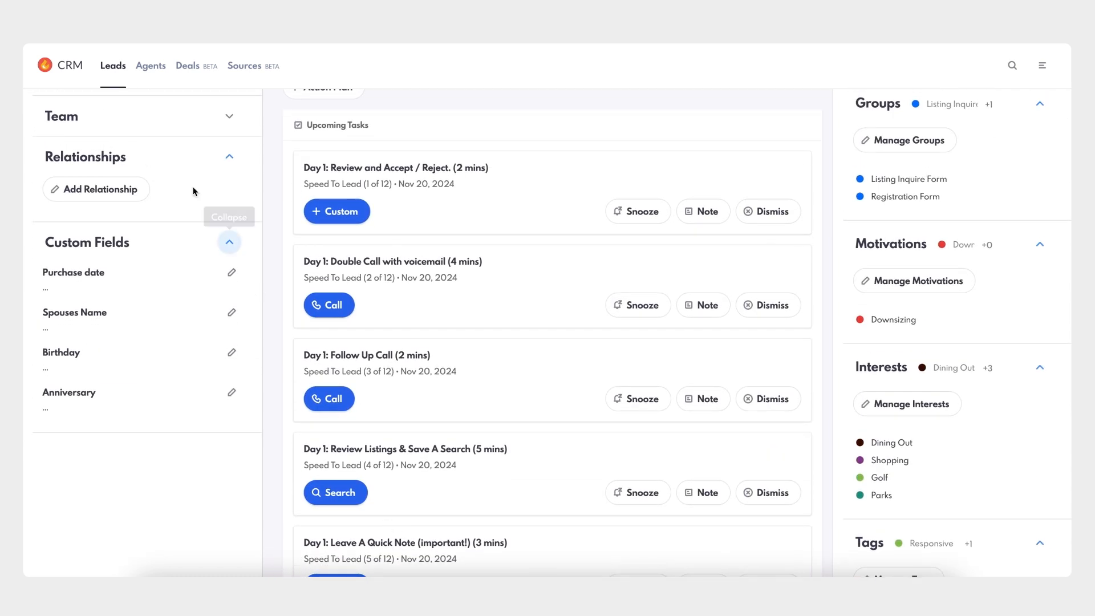
pyautogui.click(114, 71)
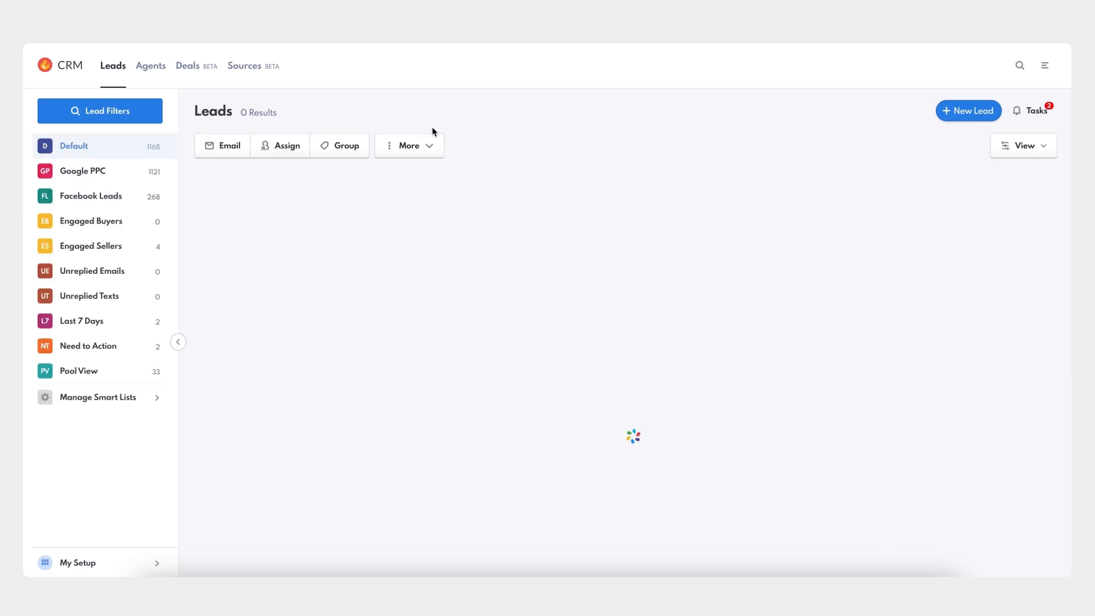
pyautogui.click(1043, 117)
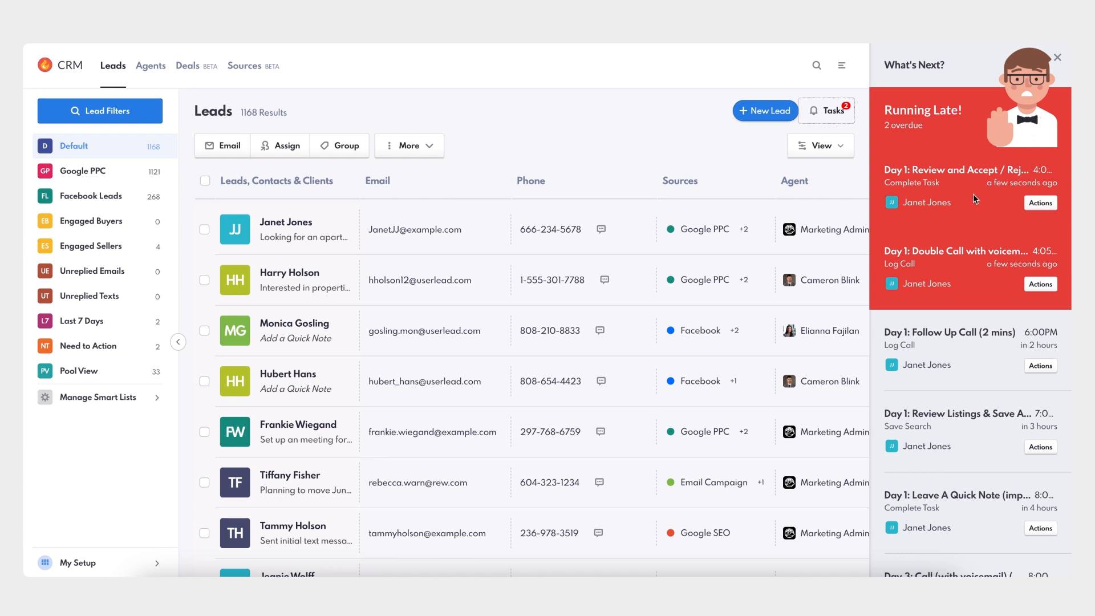
pyautogui.scroll(-5, 977, 224)
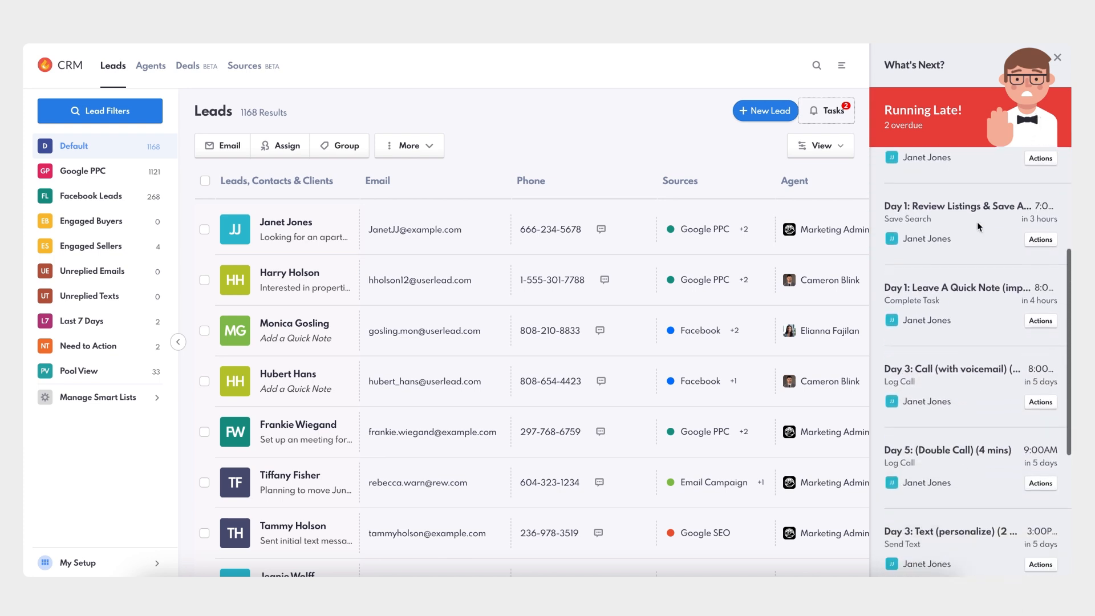
pyautogui.scroll(-2, 978, 226)
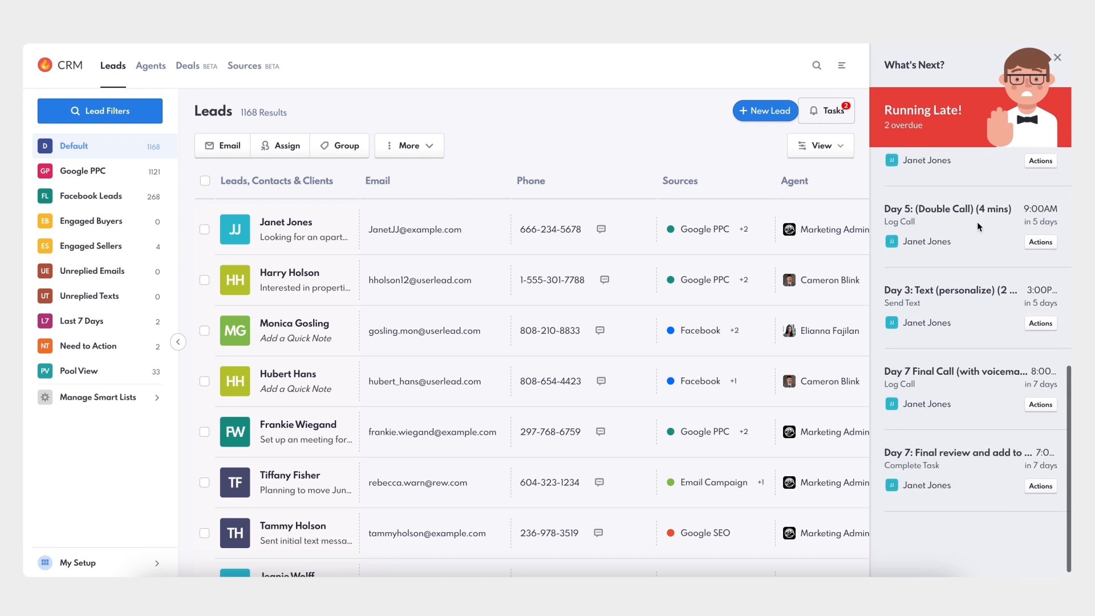
pyautogui.scroll(7, 977, 223)
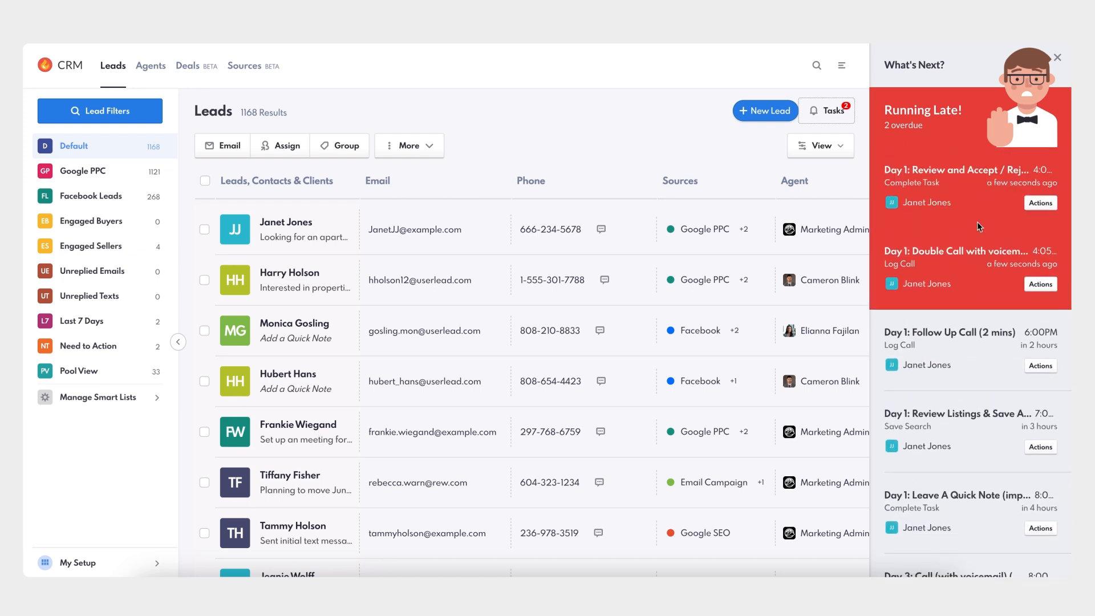
pyautogui.click(1052, 63)
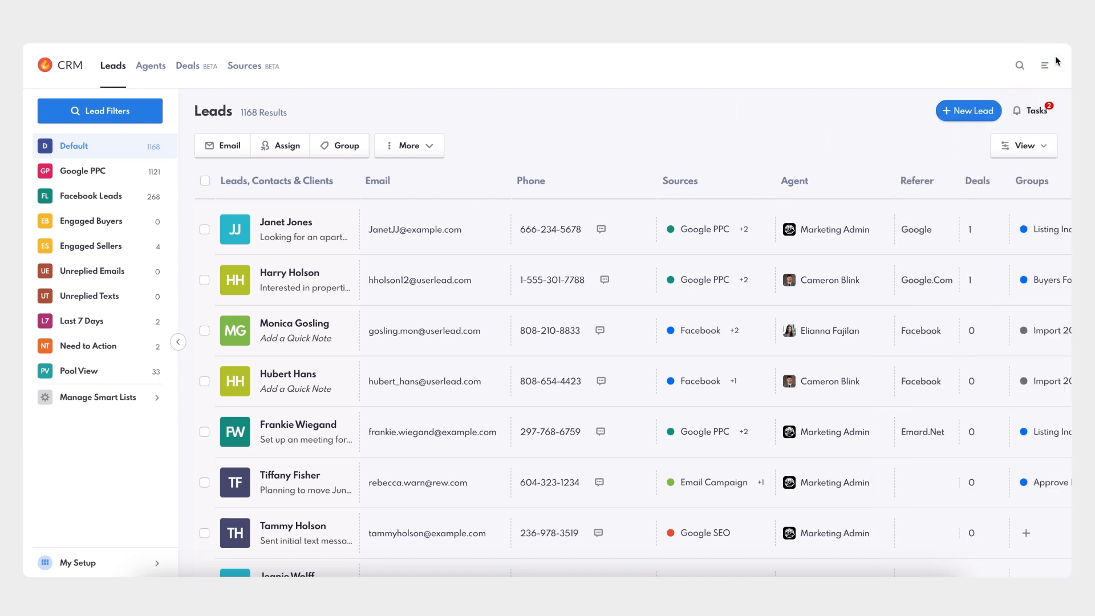